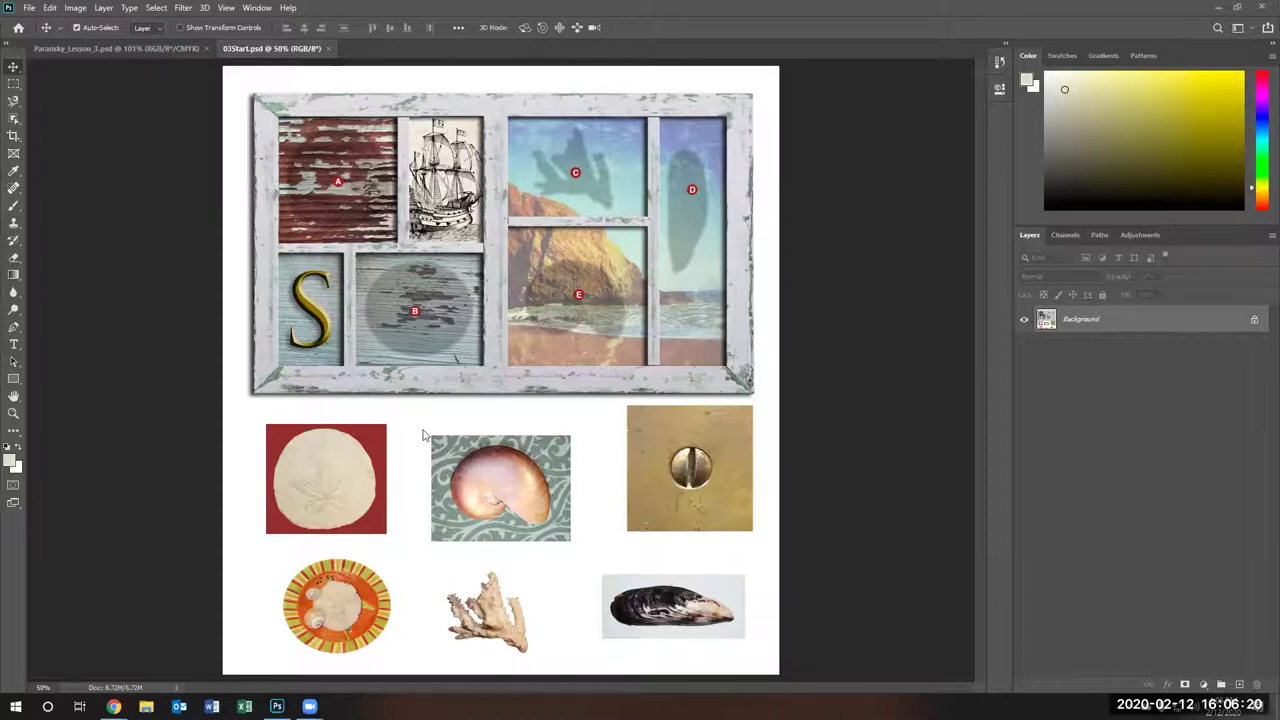
Box-select the sand dollar with the Object Selection Tool, then Shift-add the orange plate
left_click(15, 119)
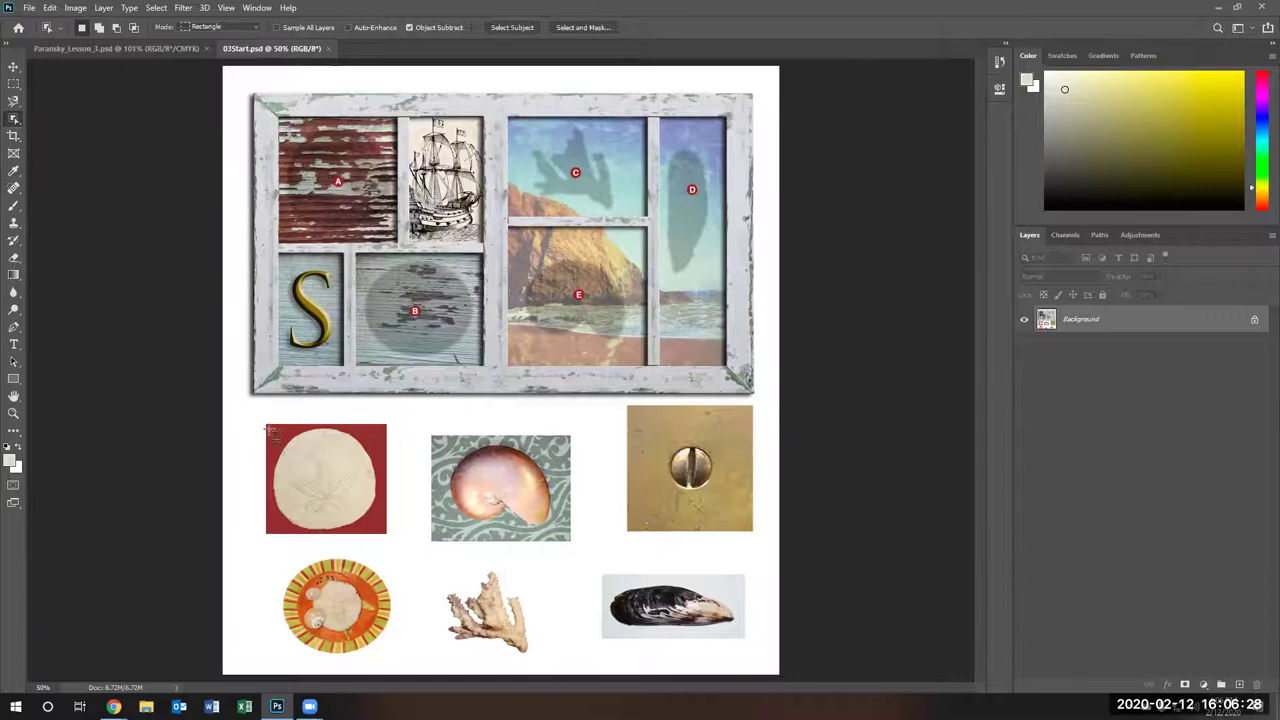
left_click_drag(268, 427, 369, 533)
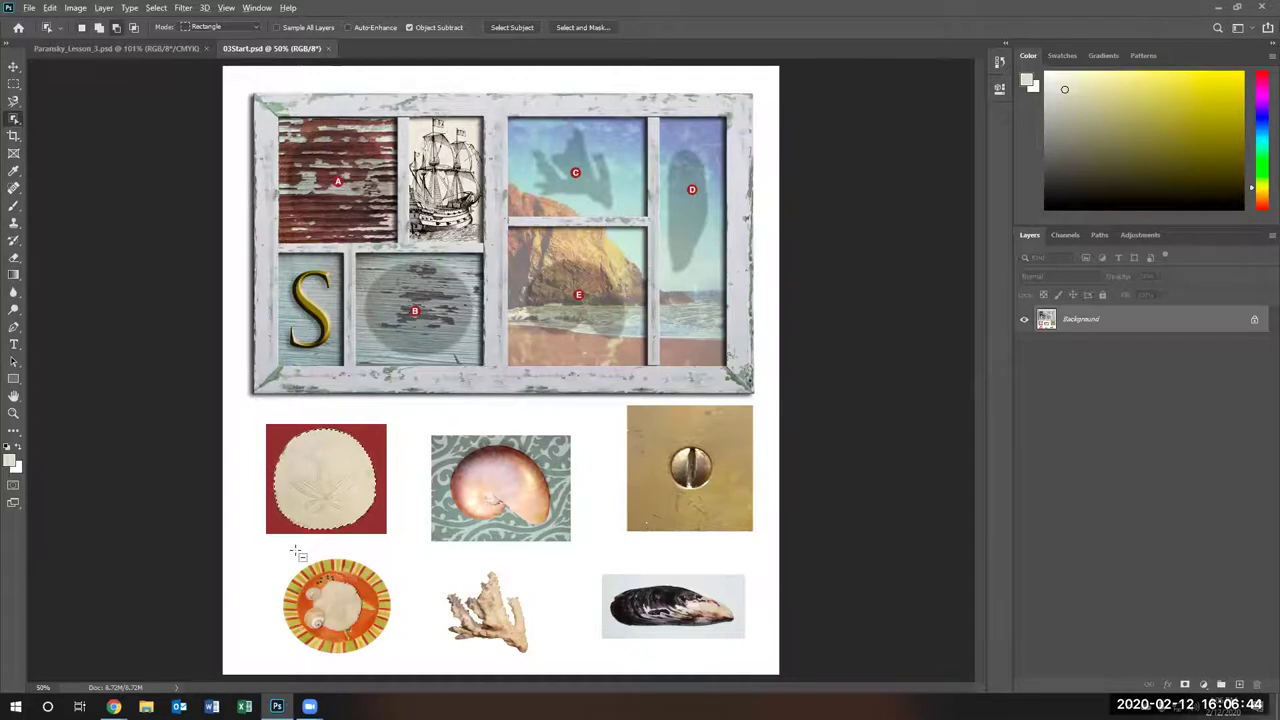
key("shift")
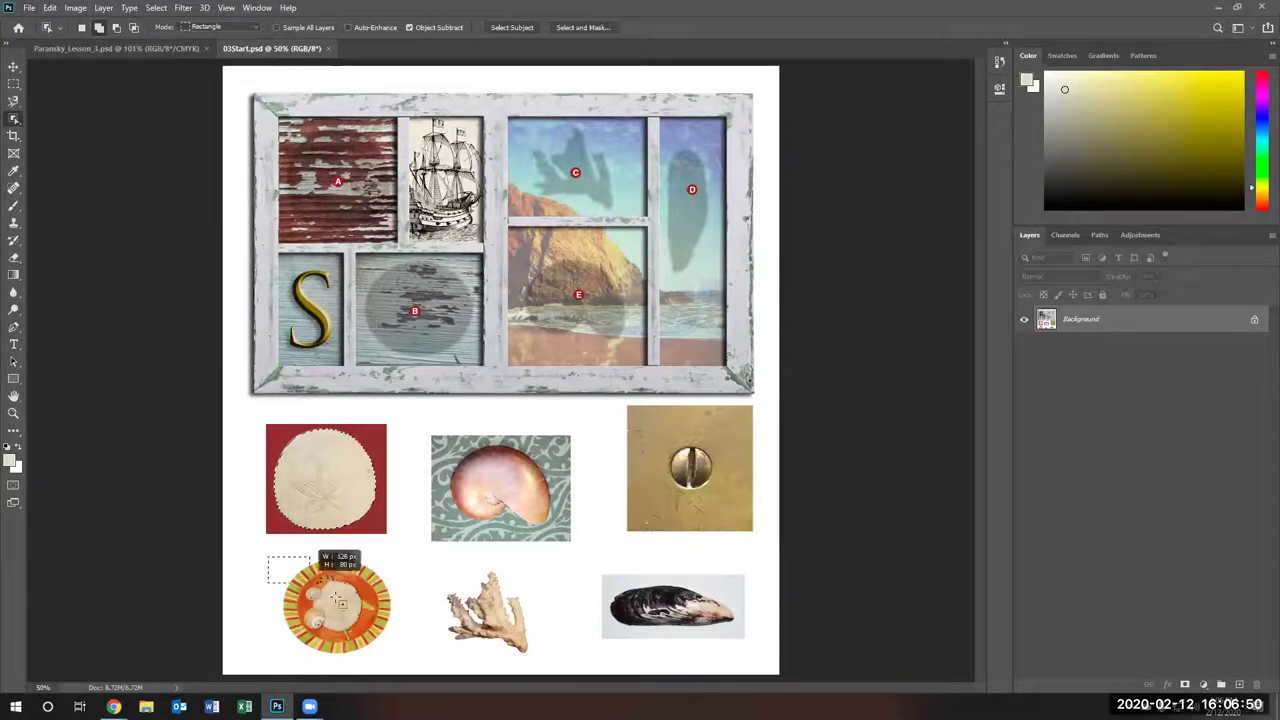
left_click_drag(336, 596, 420, 660)
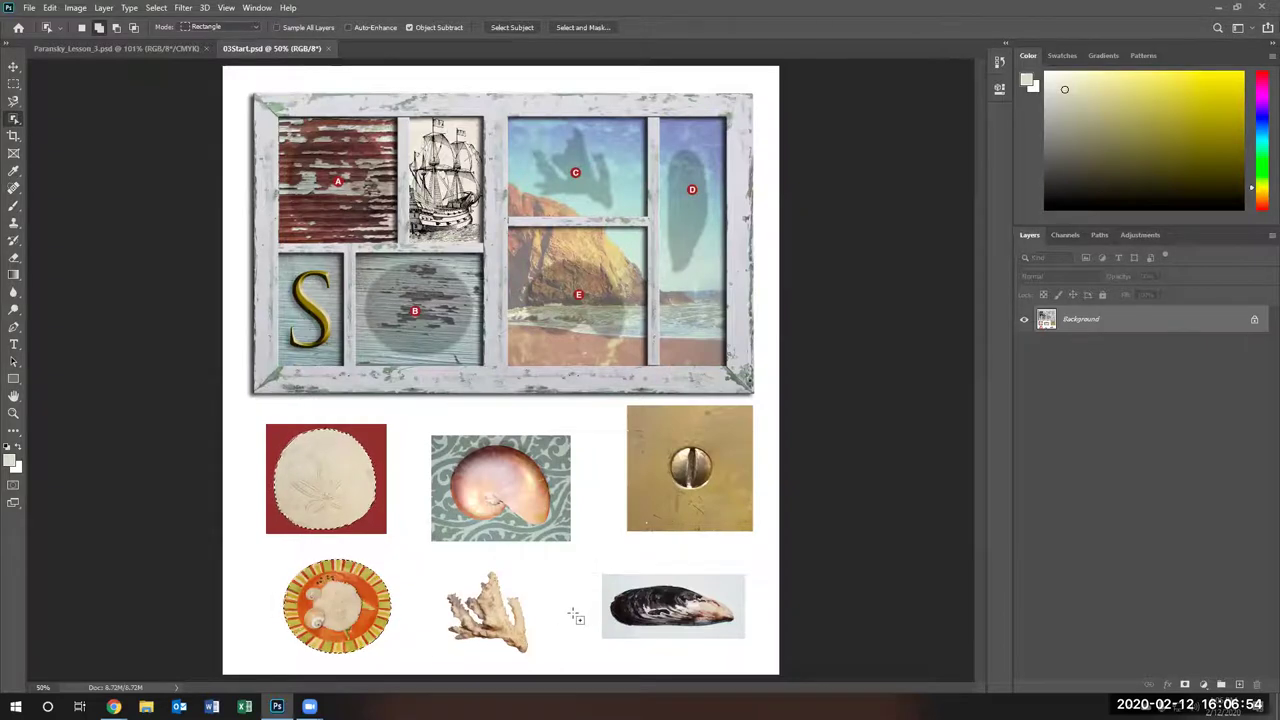
Zoom in and trace the nautilus shell's edge with the Magnetic Lasso to add it
right_click(14, 101)
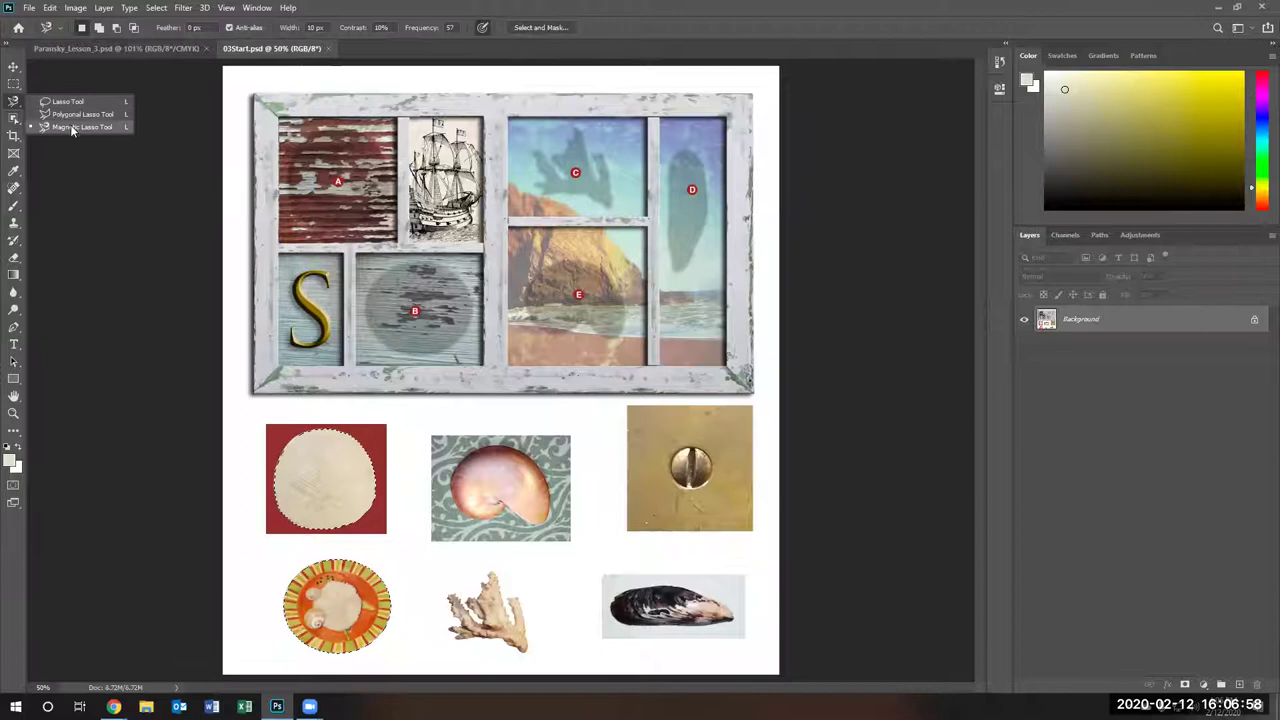
left_click(62, 127)
scroll(668, 606, "up", 2)
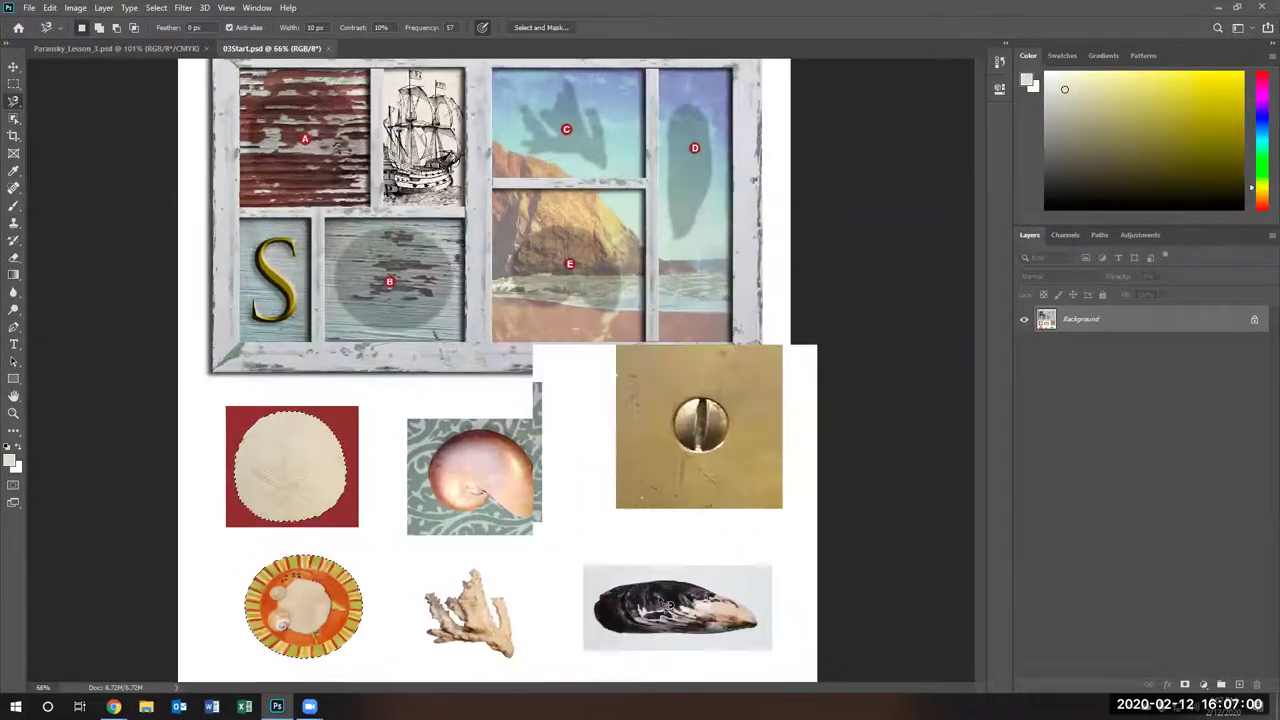
scroll(378, 436, "up", 2)
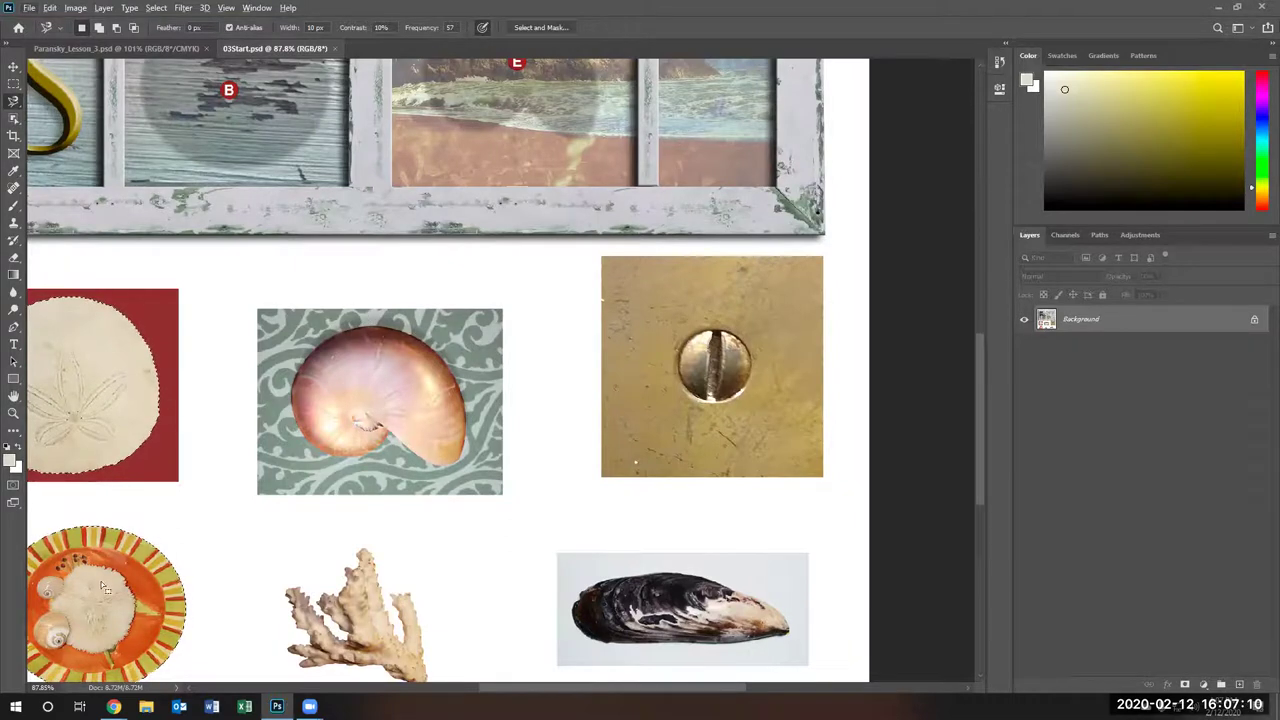
left_click(405, 338)
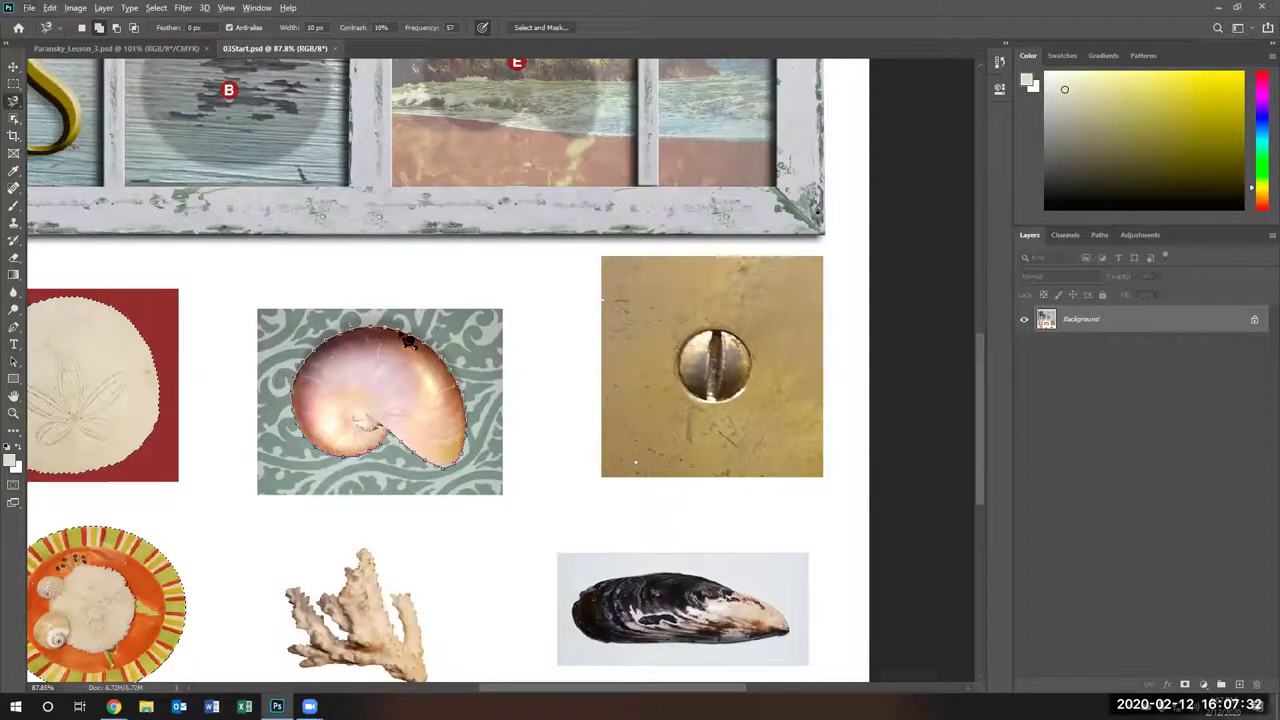
left_click(410, 342)
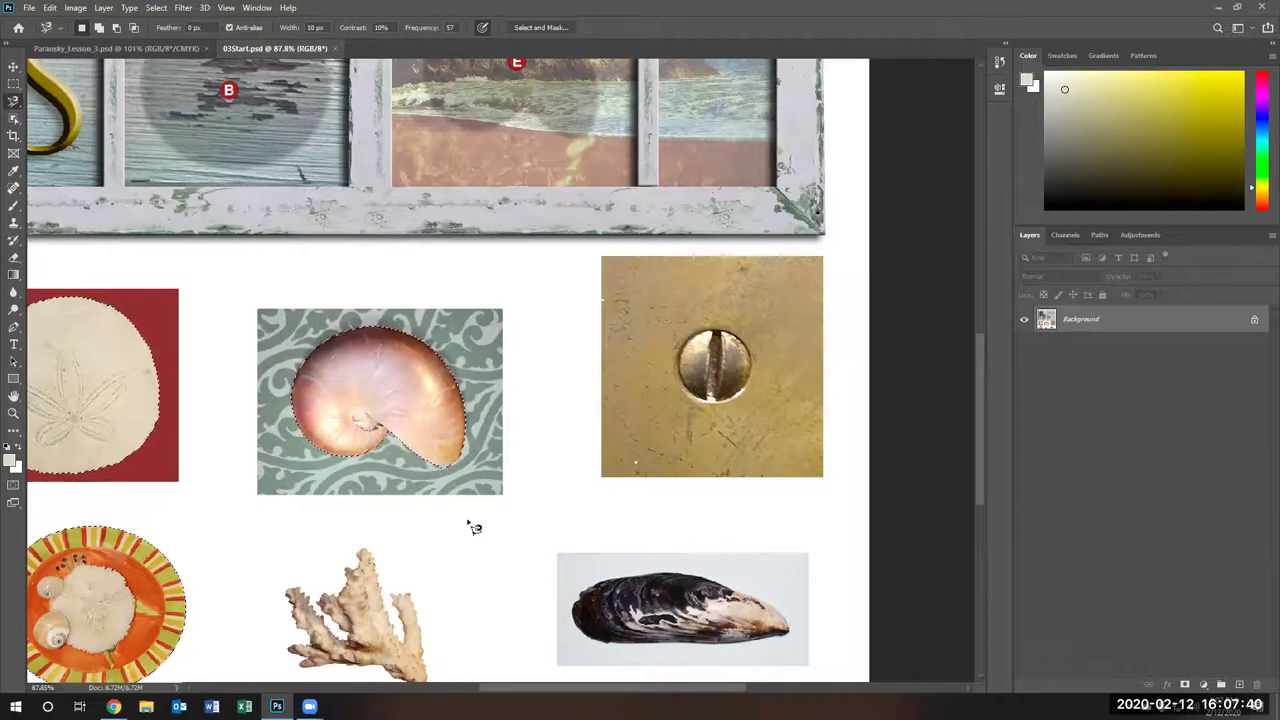
left_click(16, 86)
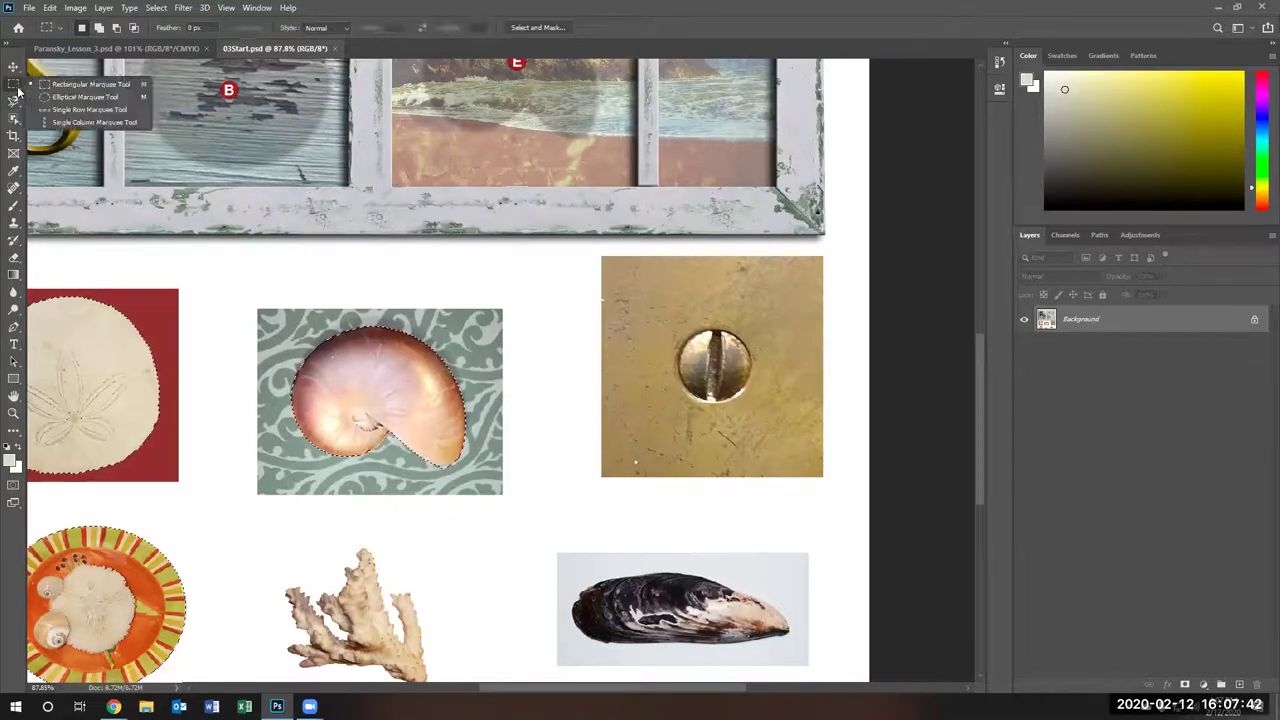
left_click(90, 84)
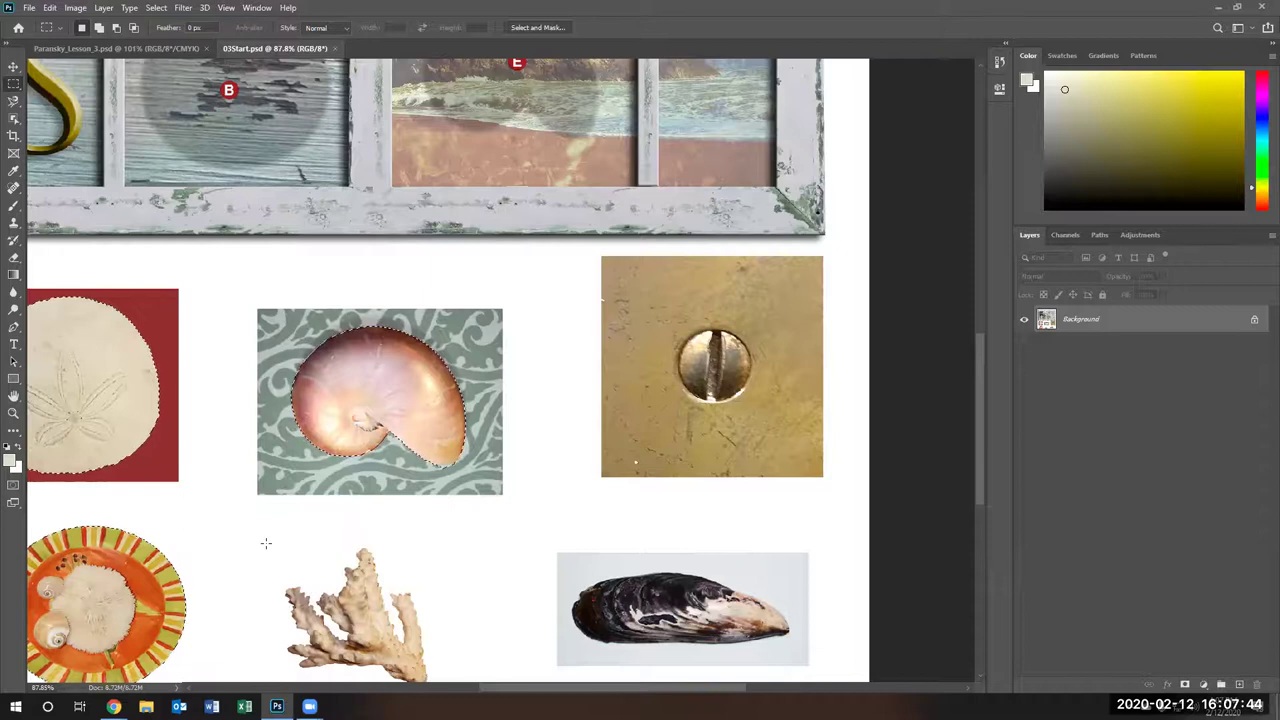
scroll(333, 583, "down", 1)
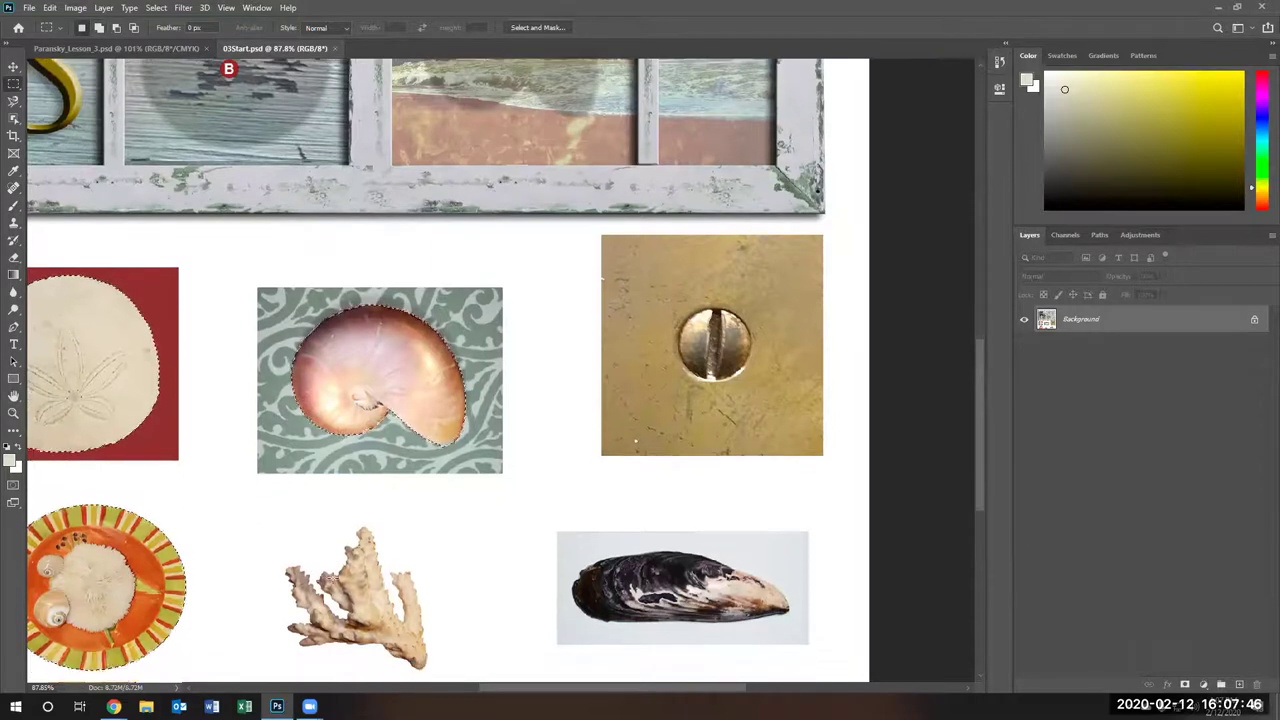
left_click_drag(249, 512, 463, 676)
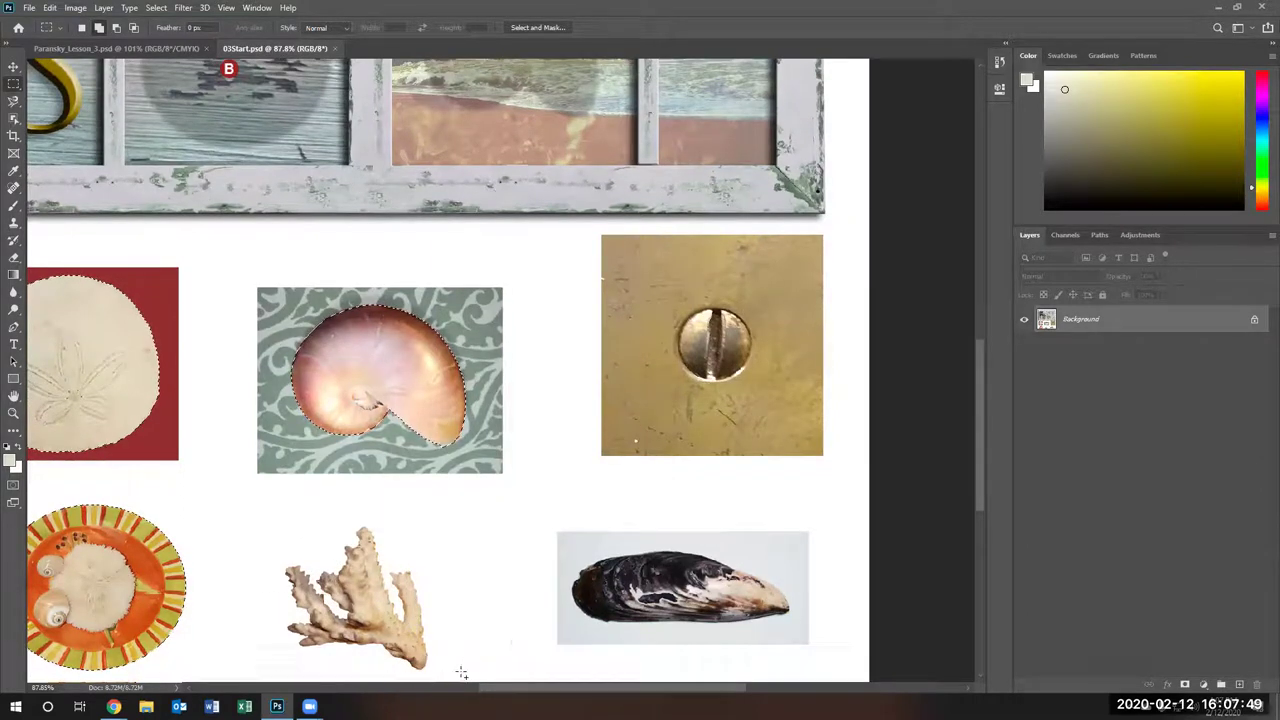
left_click(19, 107)
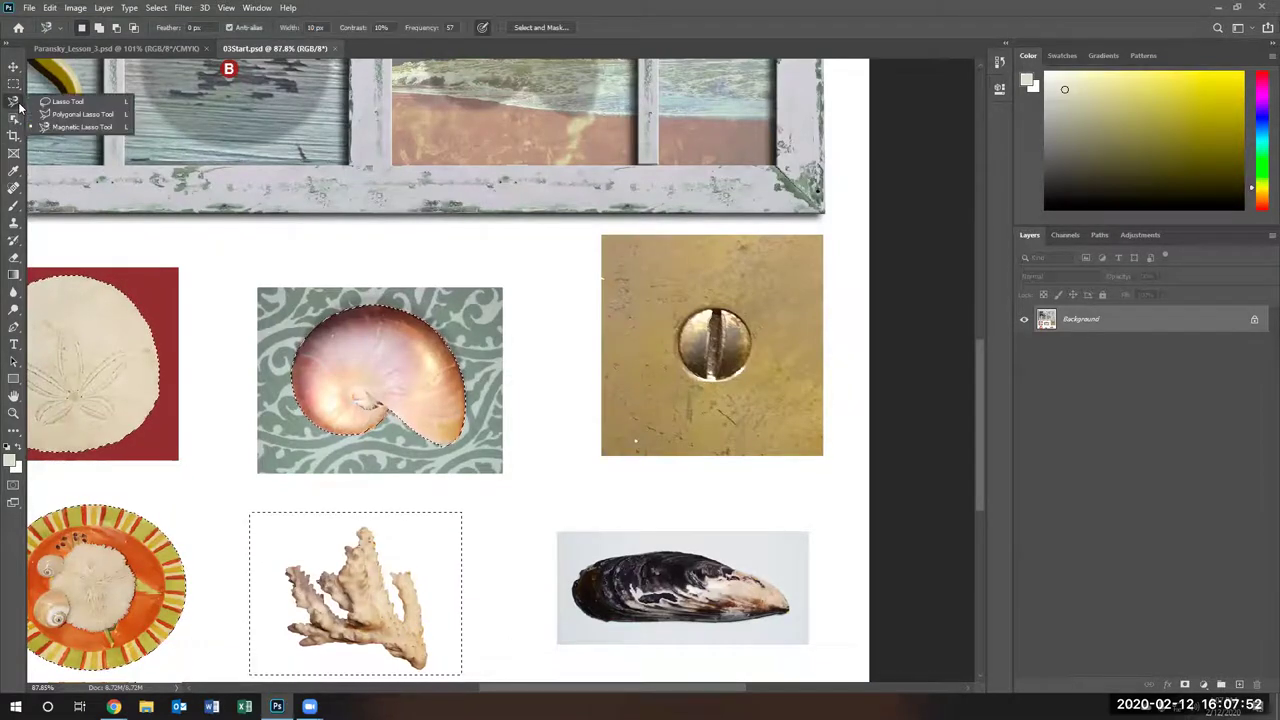
left_click(20, 119)
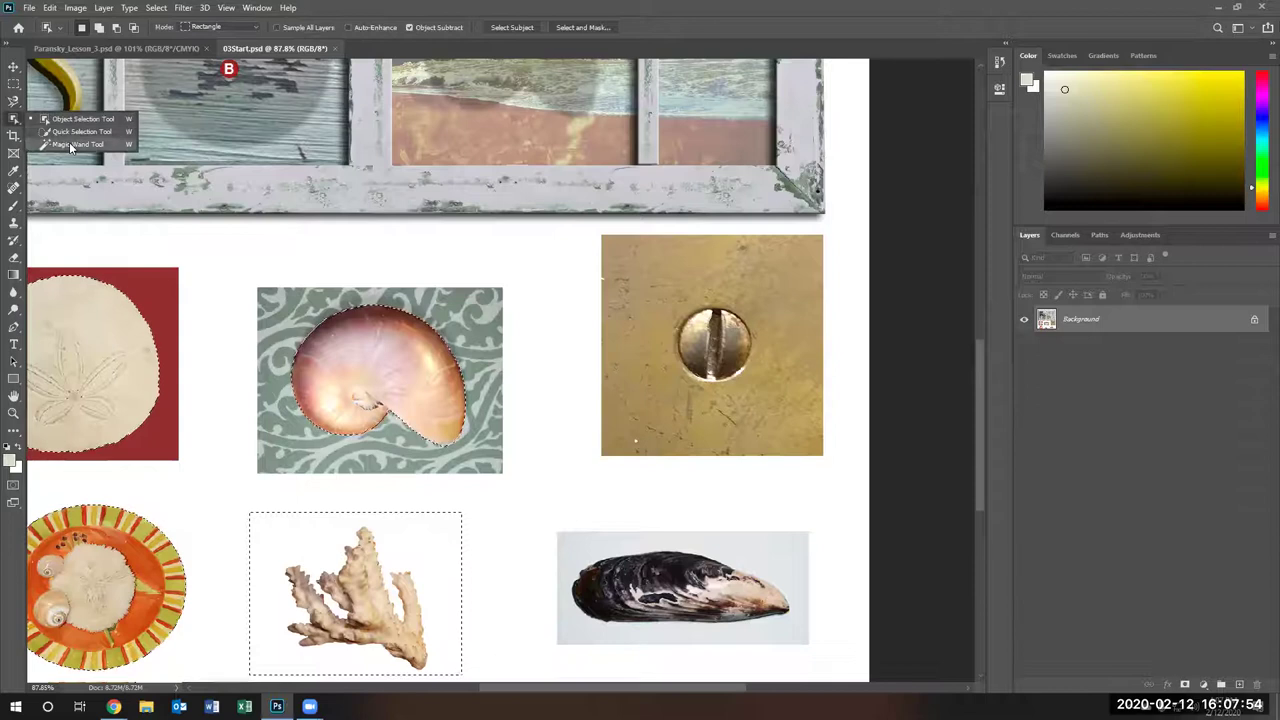
left_click(69, 142)
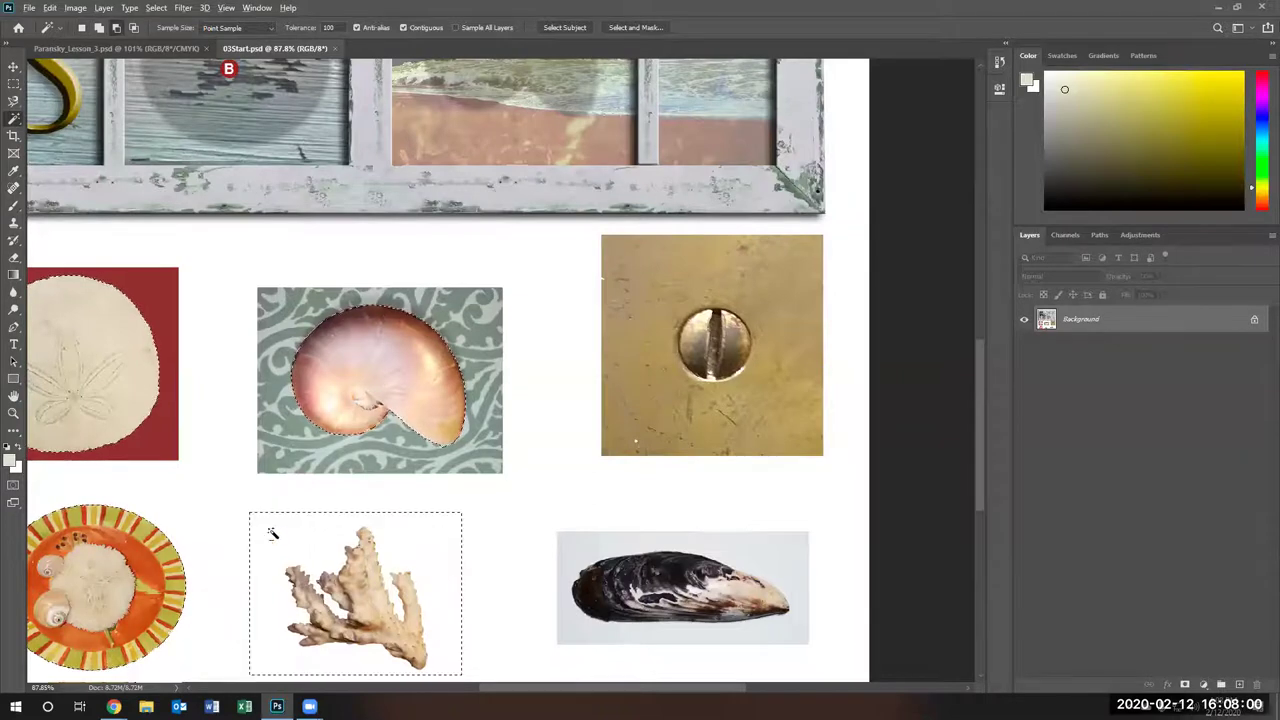
left_click(429, 548, "alt")
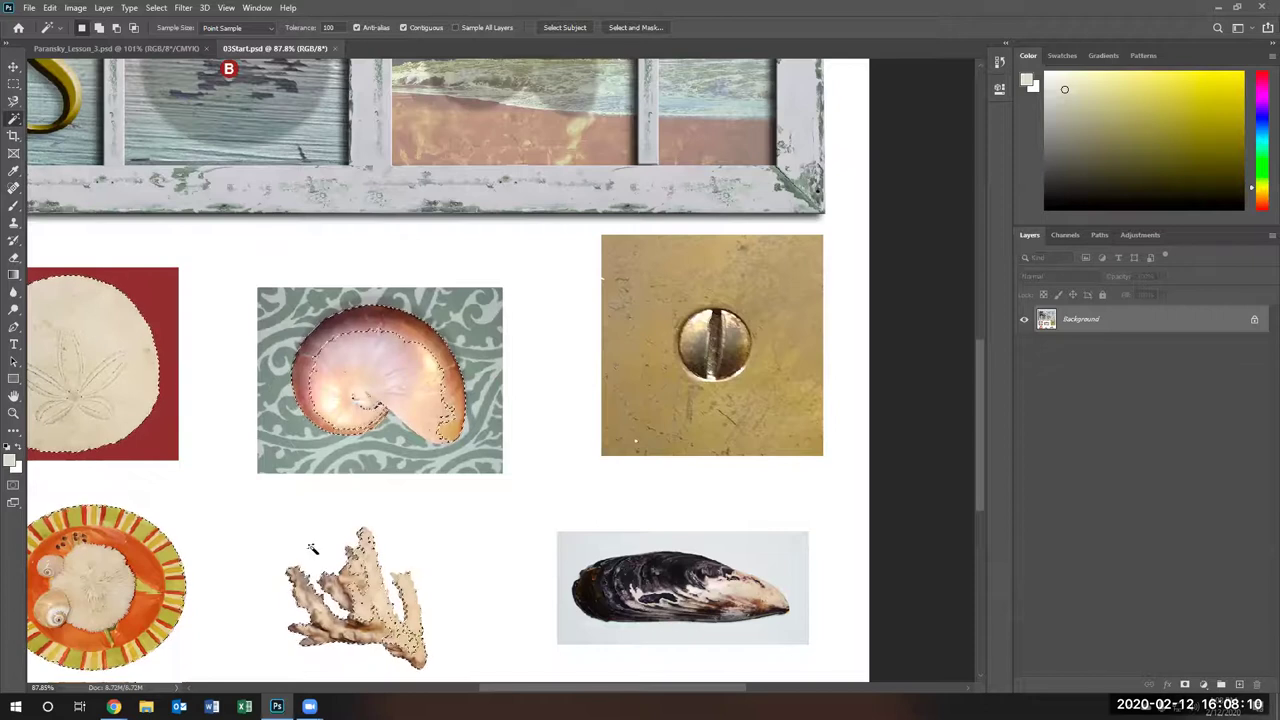
left_click(420, 348, "shift")
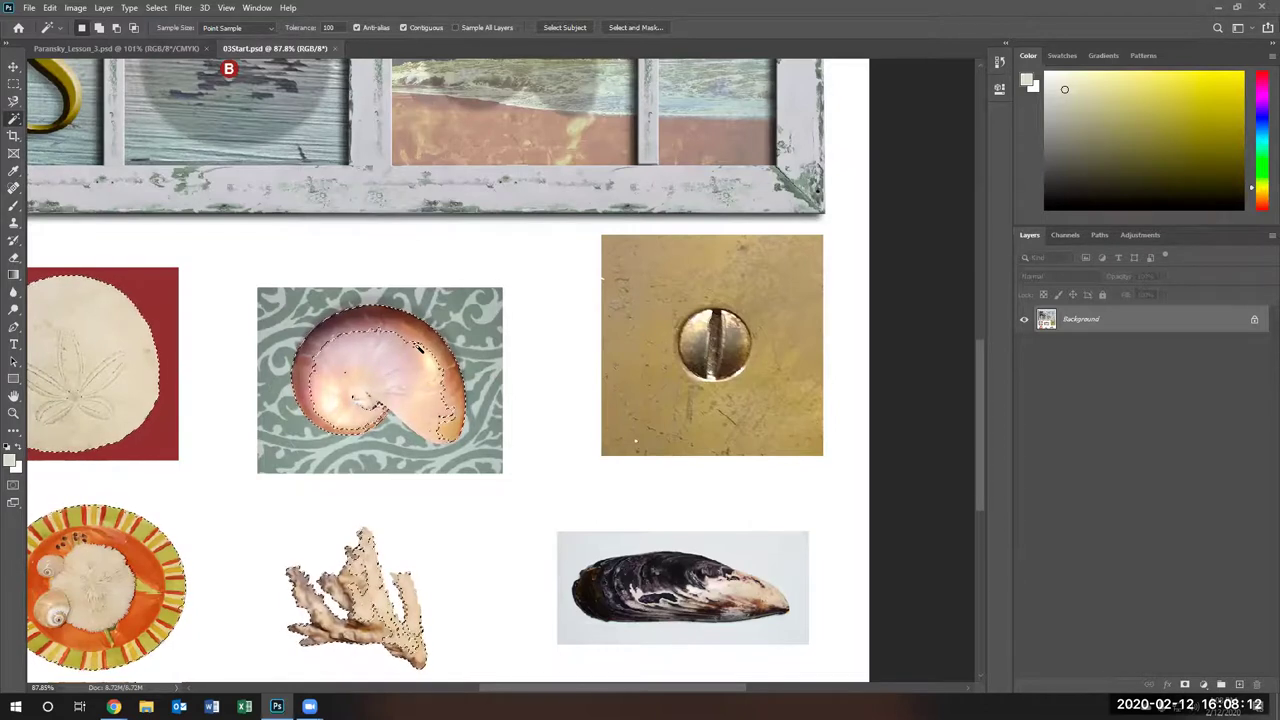
left_click(420, 347, "shift")
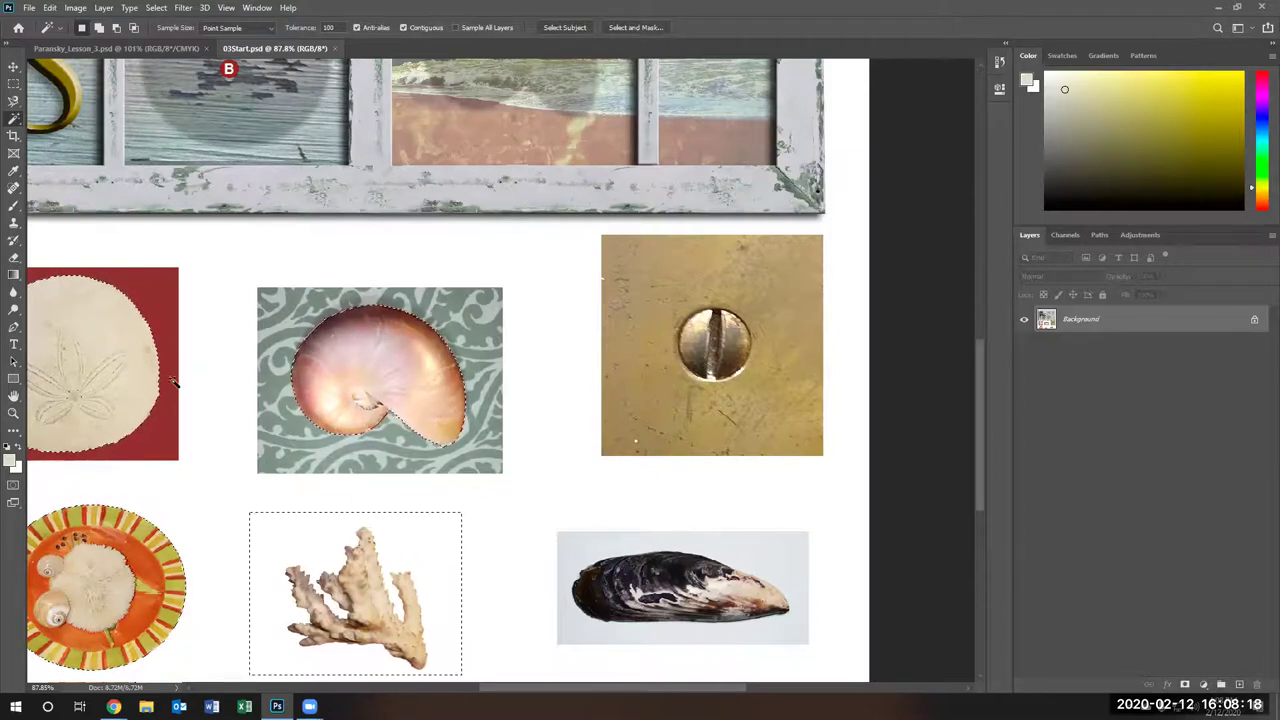
left_click(19, 86)
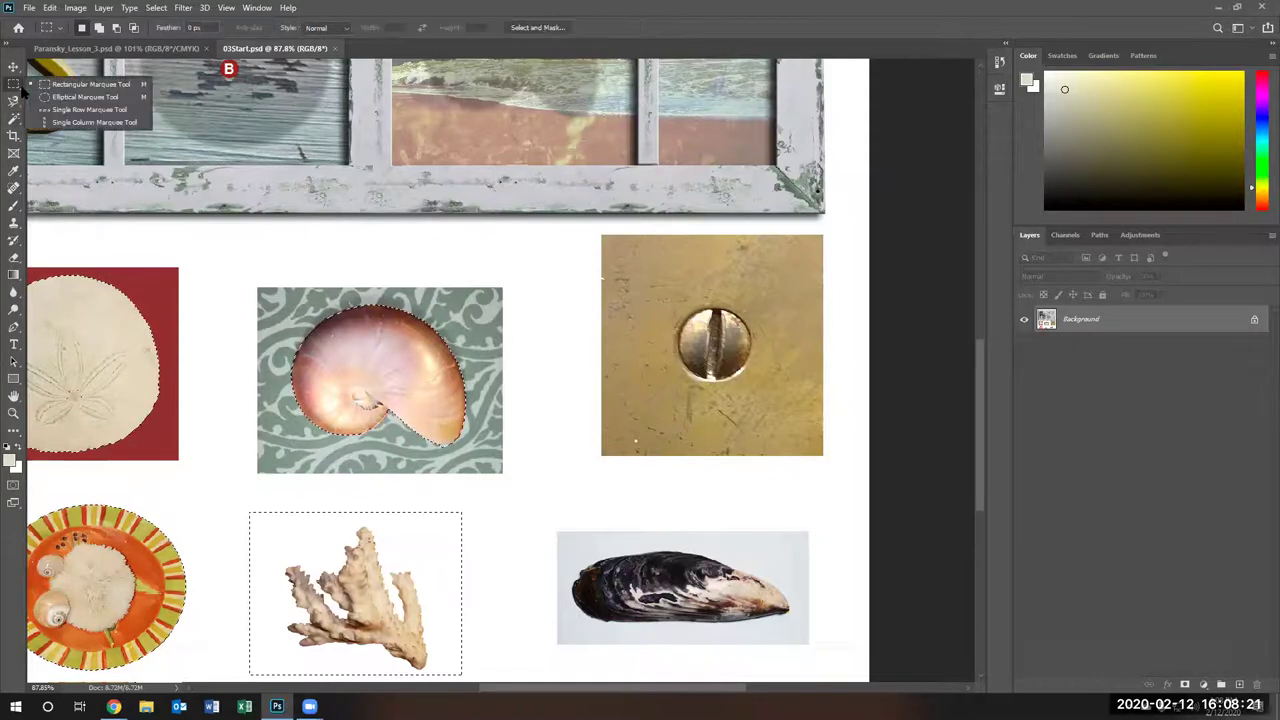
left_click(85, 84)
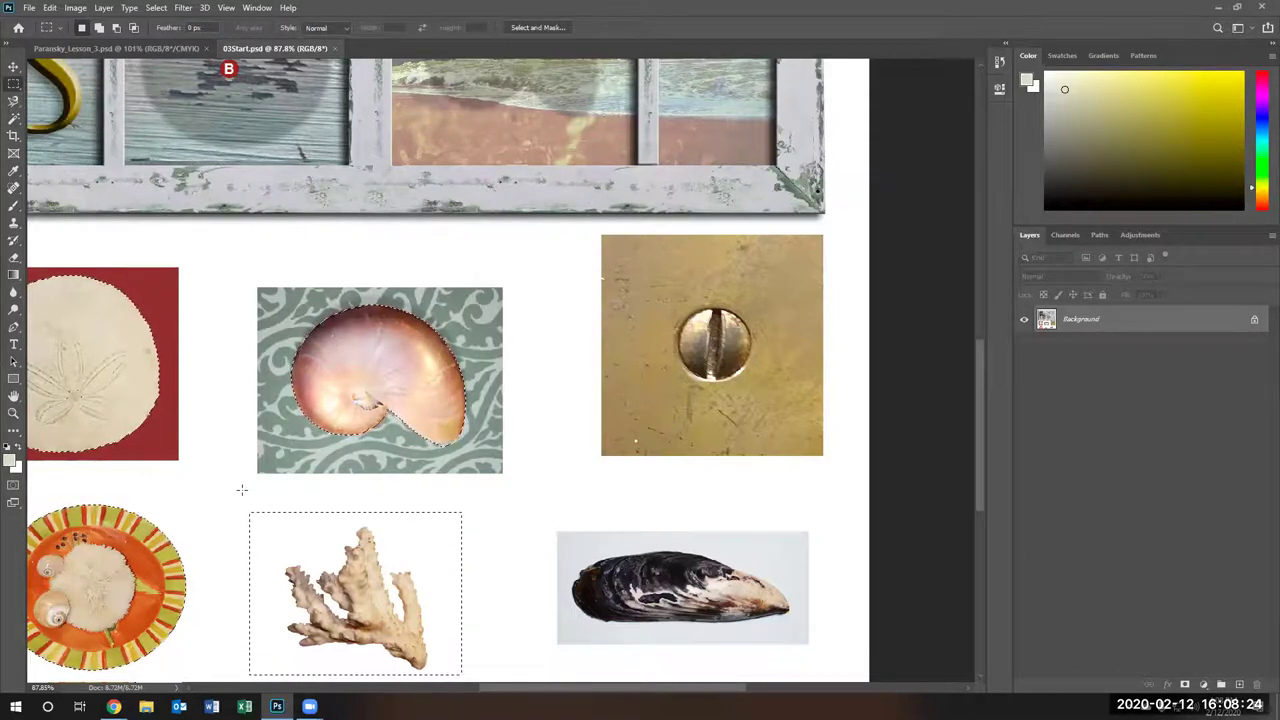
left_click(17, 86)
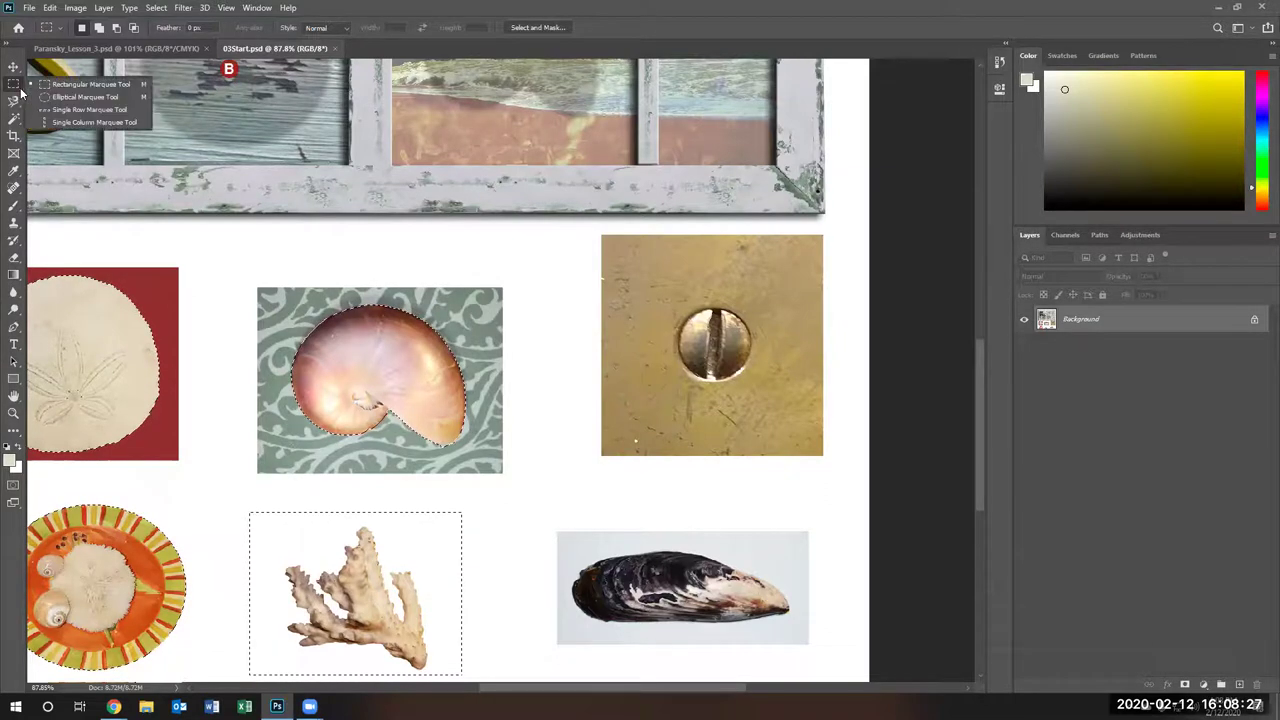
left_click(70, 86)
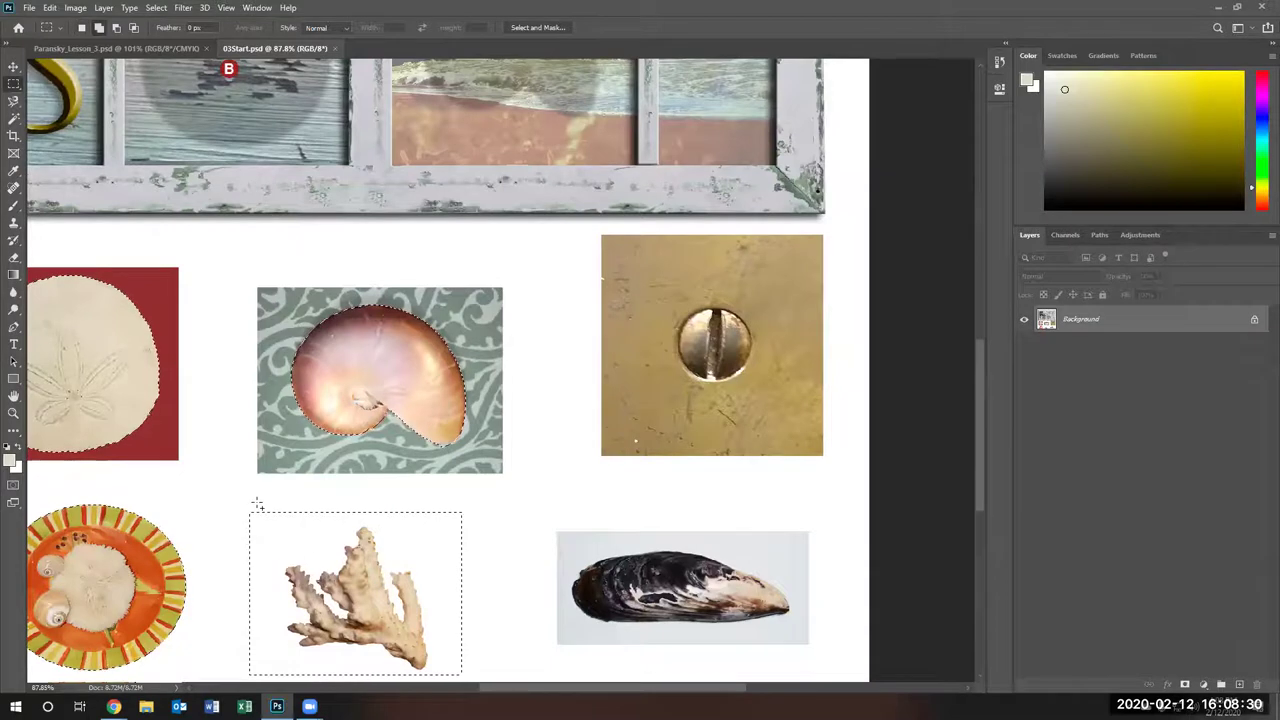
left_click_drag(235, 493, 480, 663)
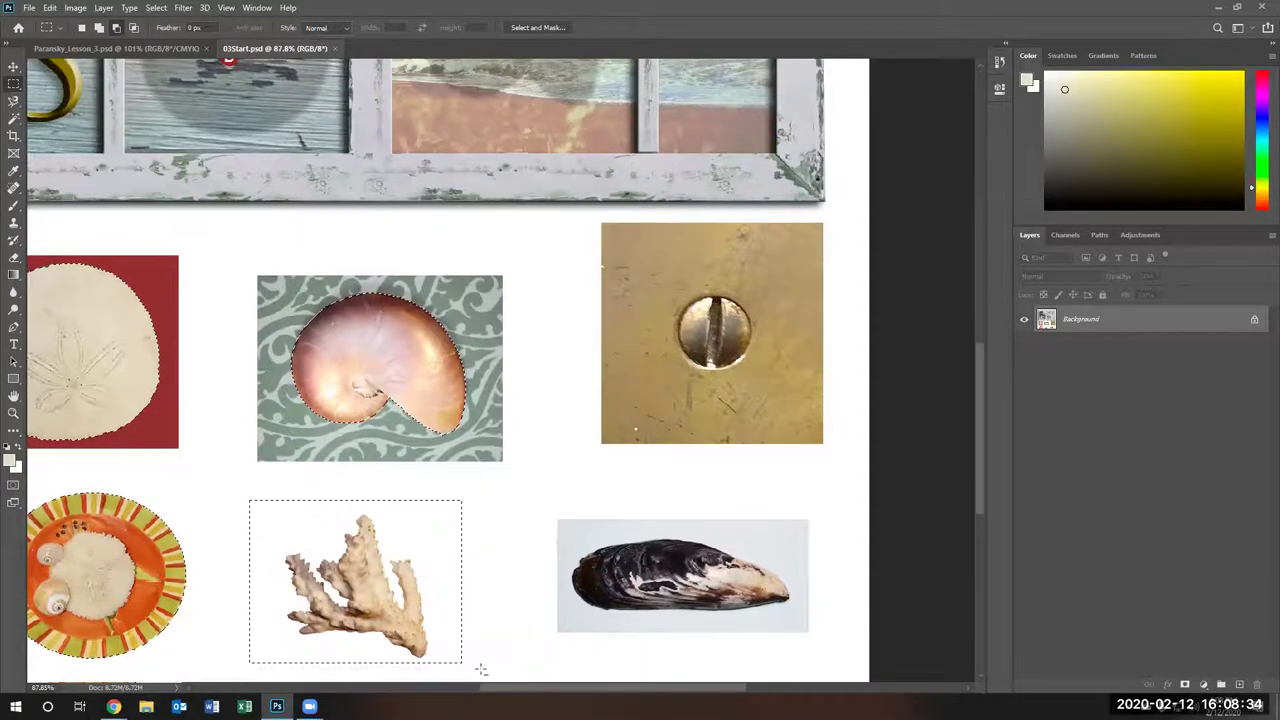
left_click(485, 651)
key("alt")
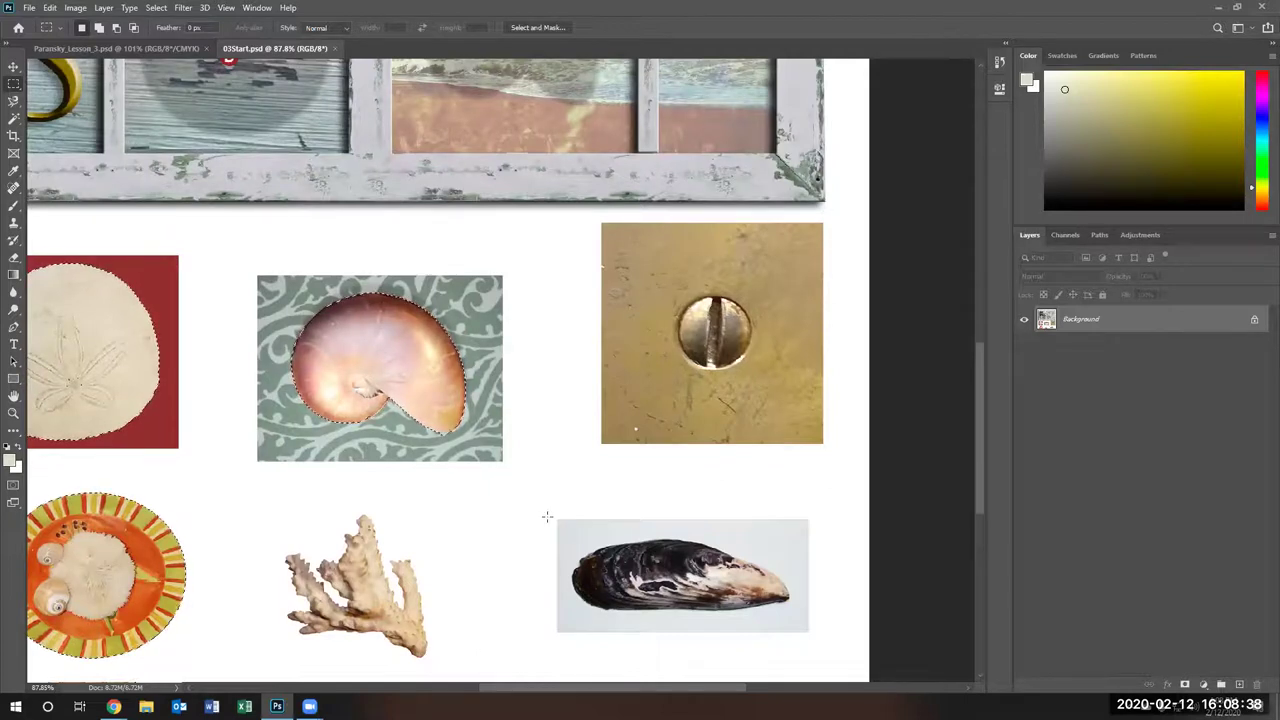
Add an elliptical selection fitted around the screw head to the existing selection
right_click(19, 88)
left_click(80, 97)
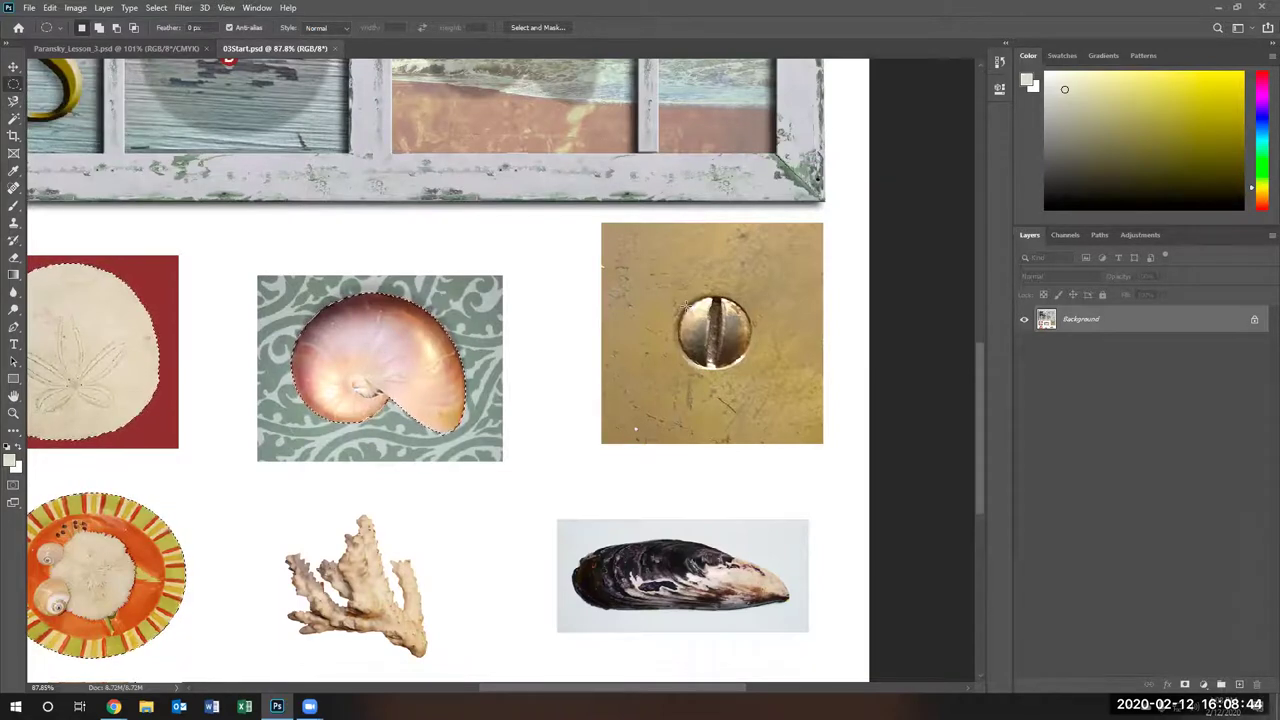
left_click_drag(679, 300, 751, 366)
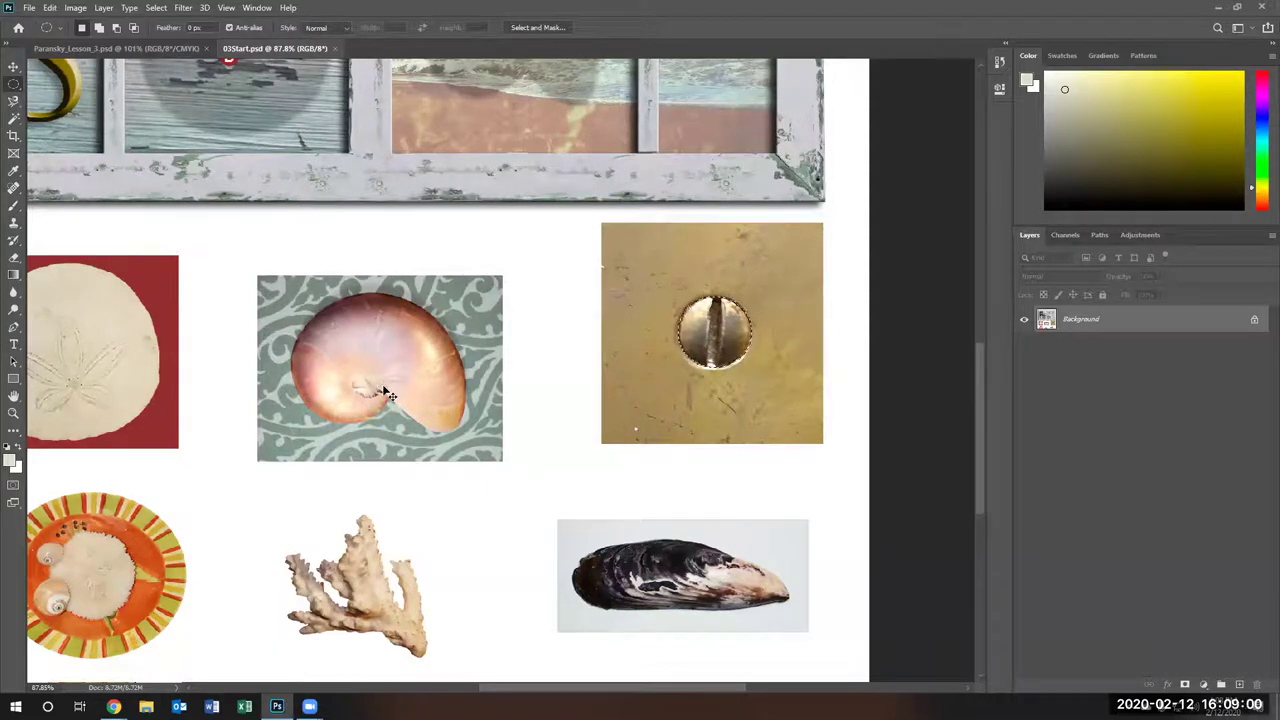
key("ctrl+z")
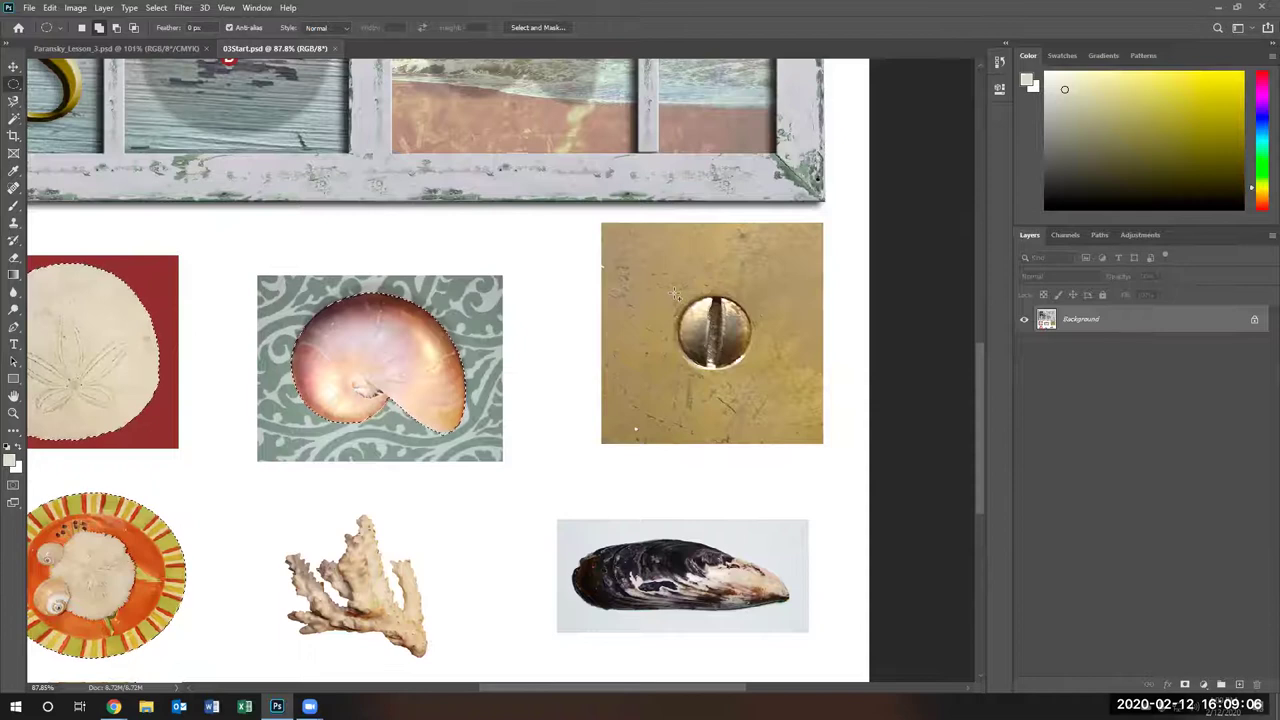
left_click_drag(675, 293, 753, 368)
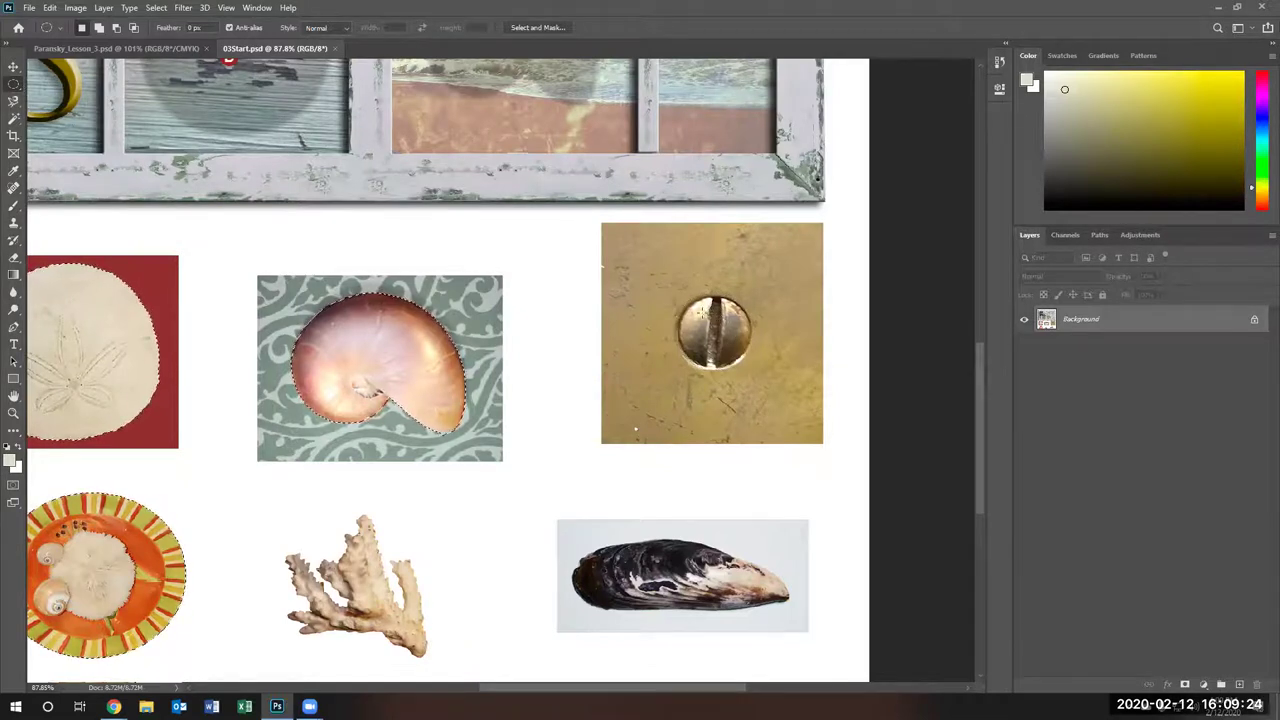
left_click_drag(680, 294, 757, 377)
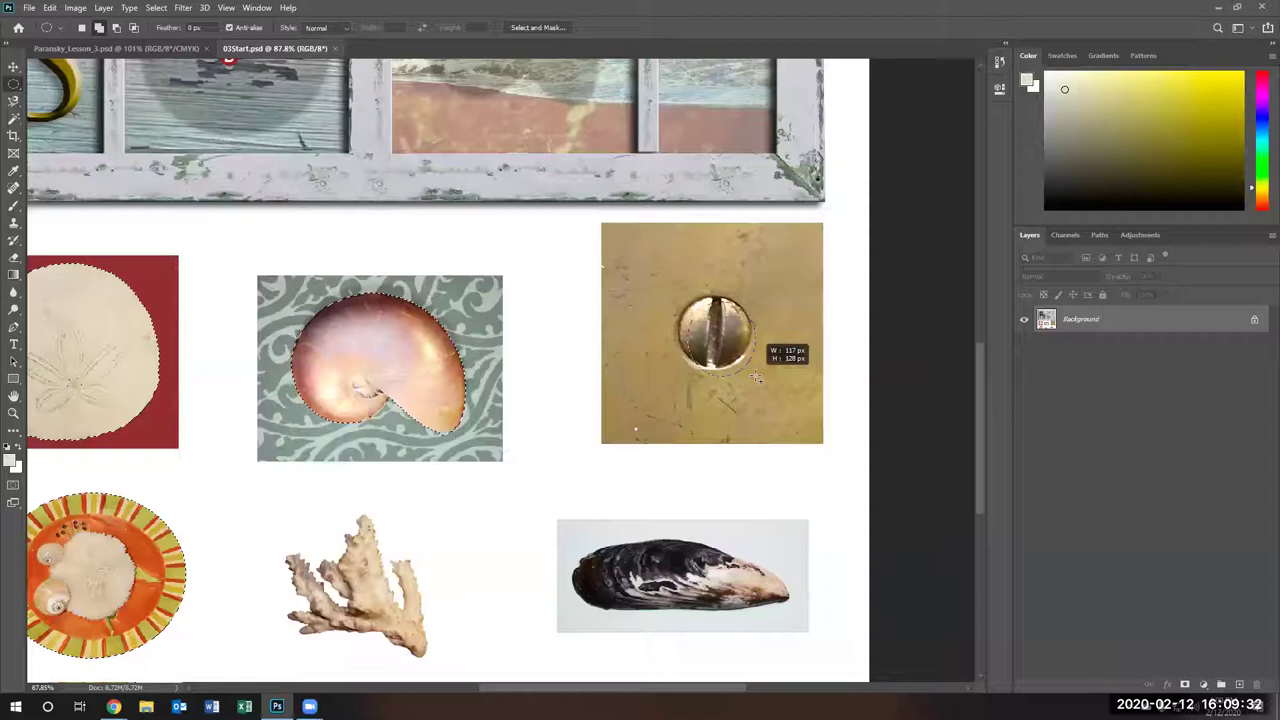
left_click_drag(757, 377, 752, 370)
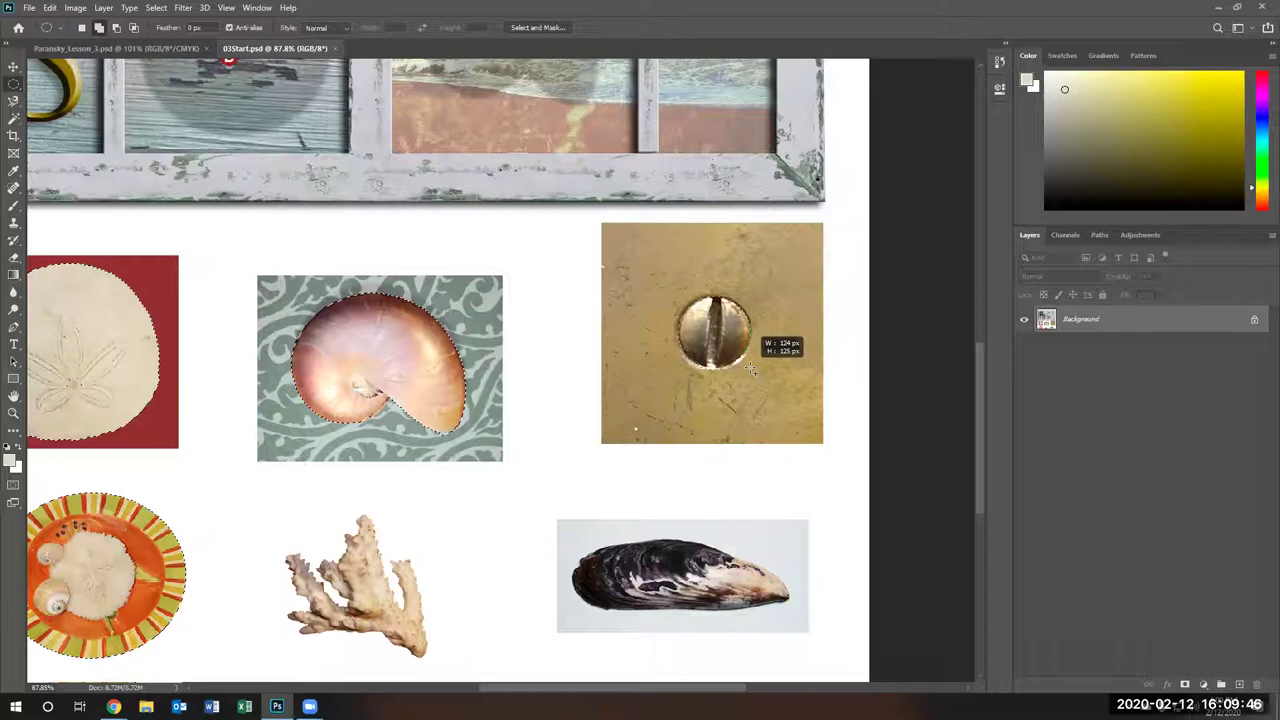
left_click_drag(752, 370, 752, 370)
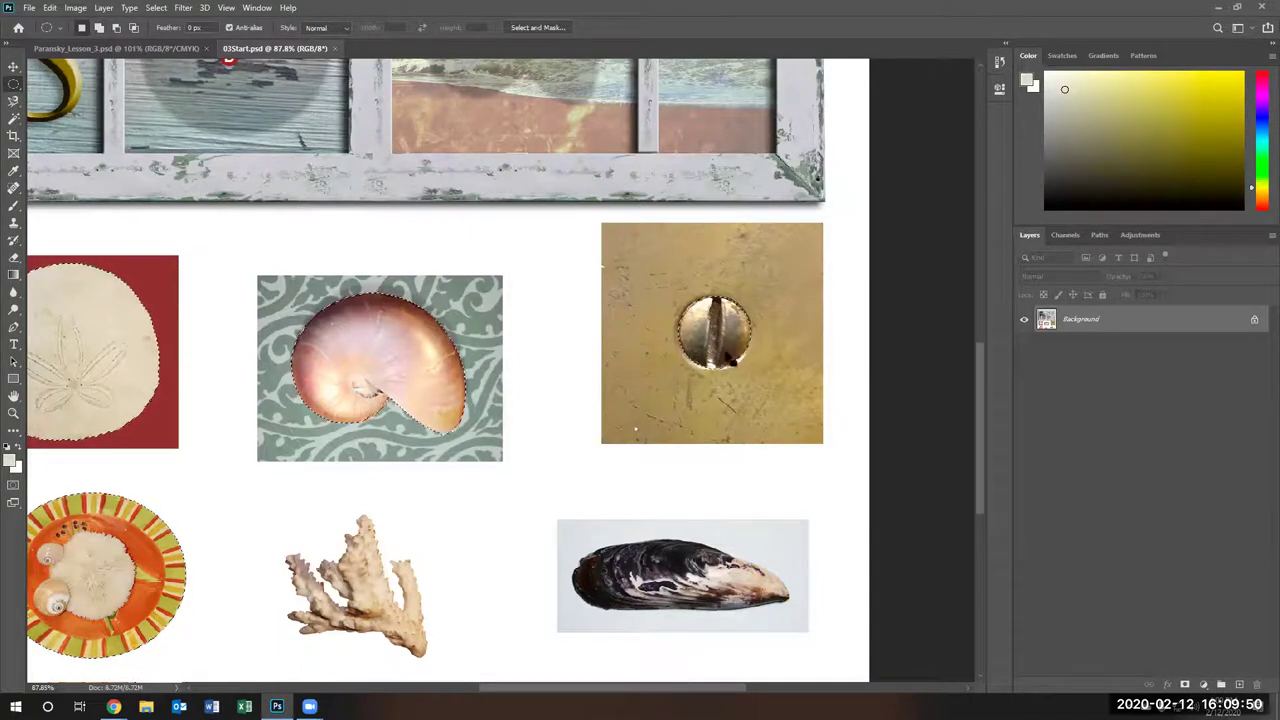
Cut the four selected objects onto a new Layer 1 with Layer Via Cut
left_click(104, 8)
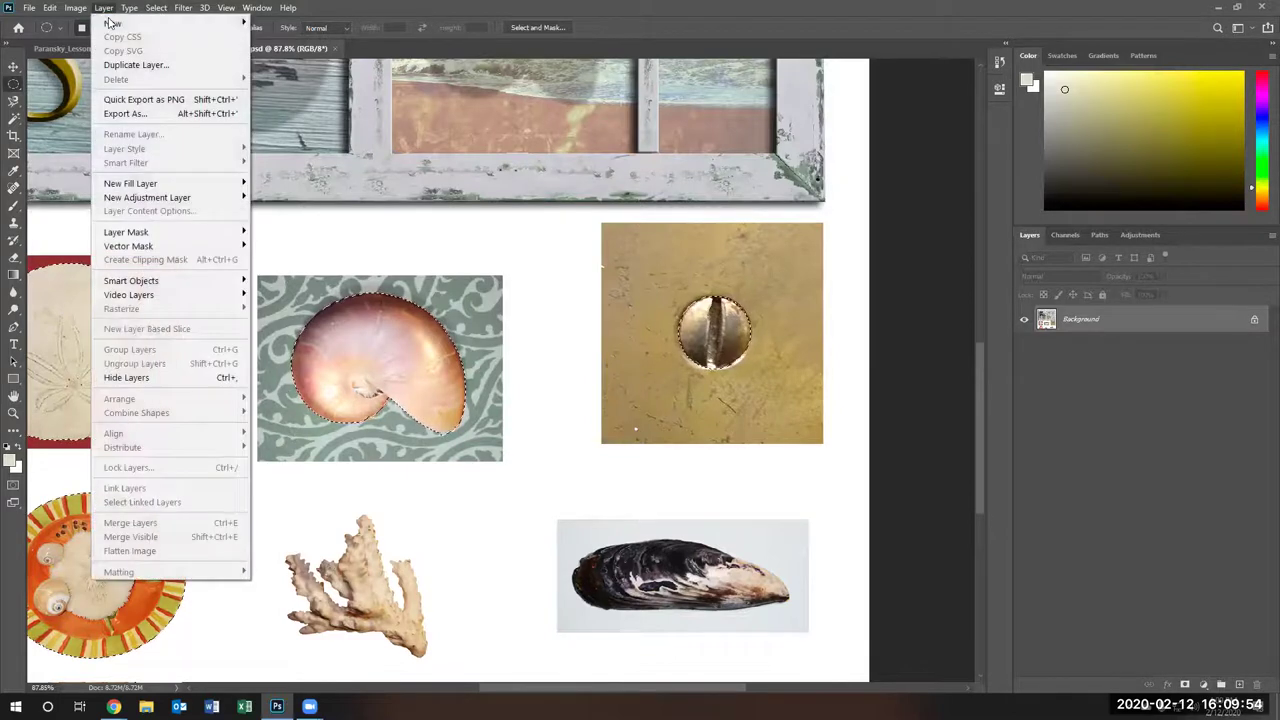
mouse_move(112, 22)
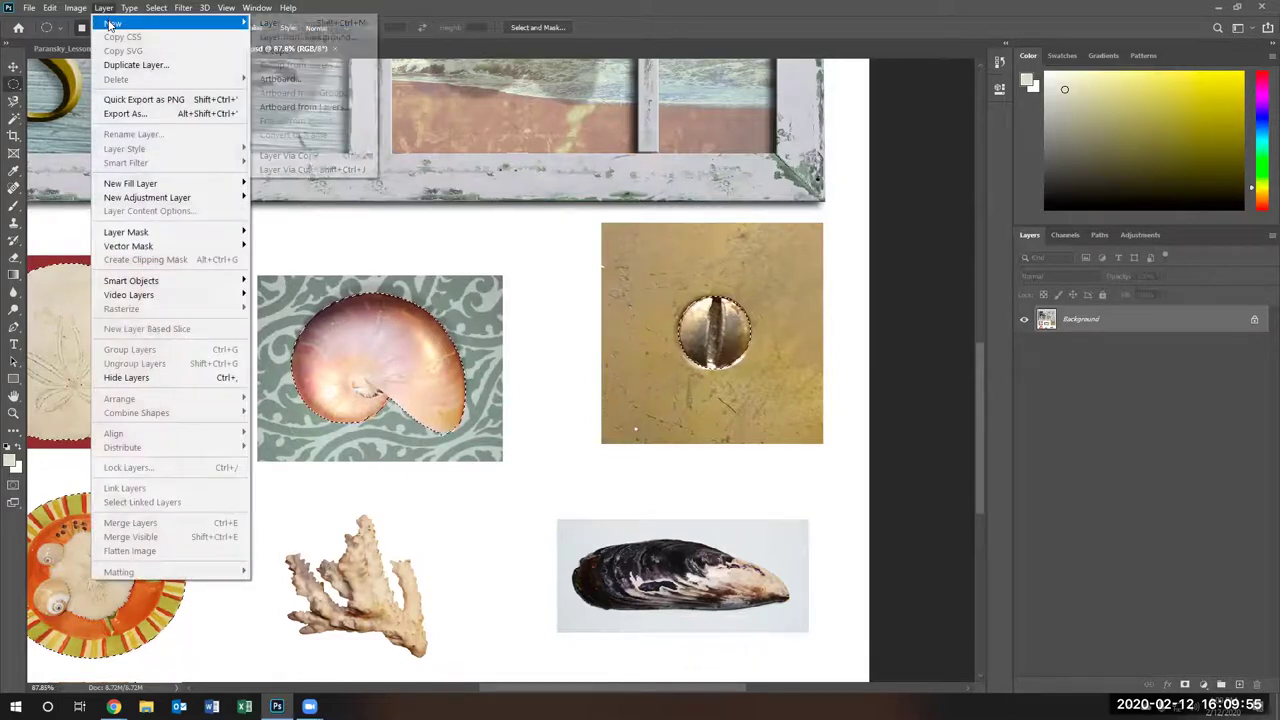
left_click(288, 169)
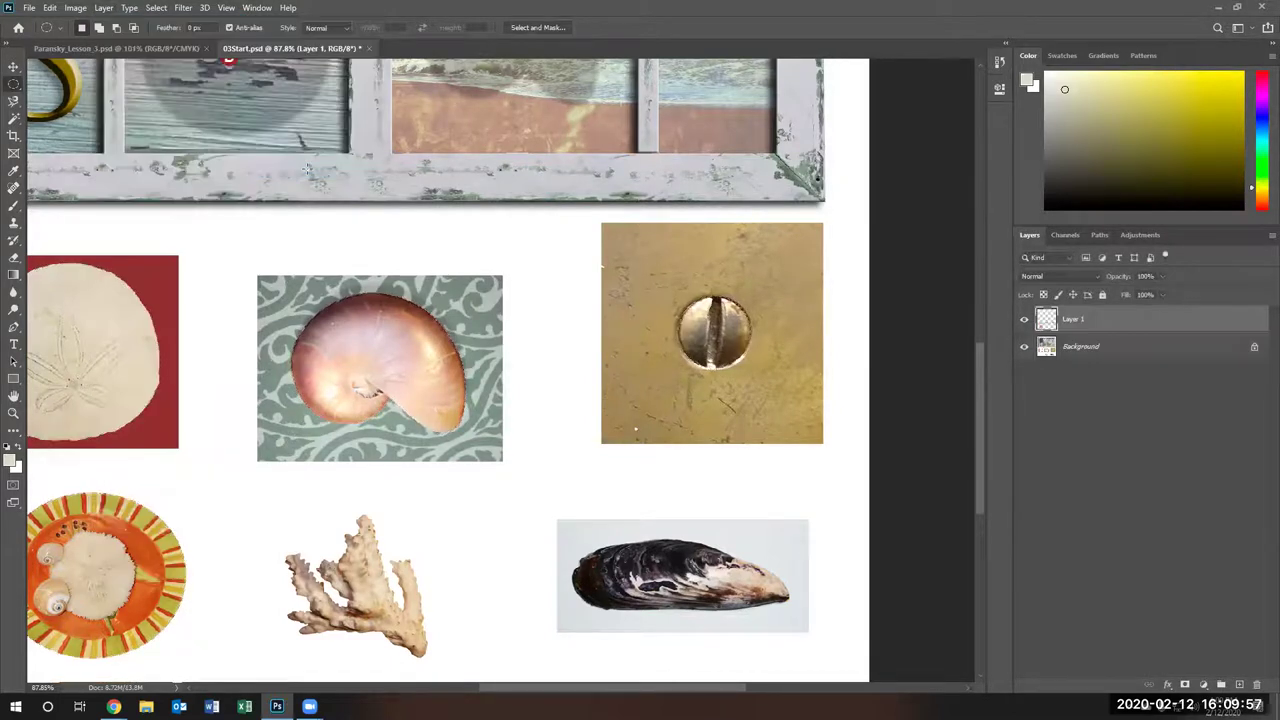
Toggle Layer 1's visibility to check the cut-outs, then hide the Background layer
left_click(1104, 378)
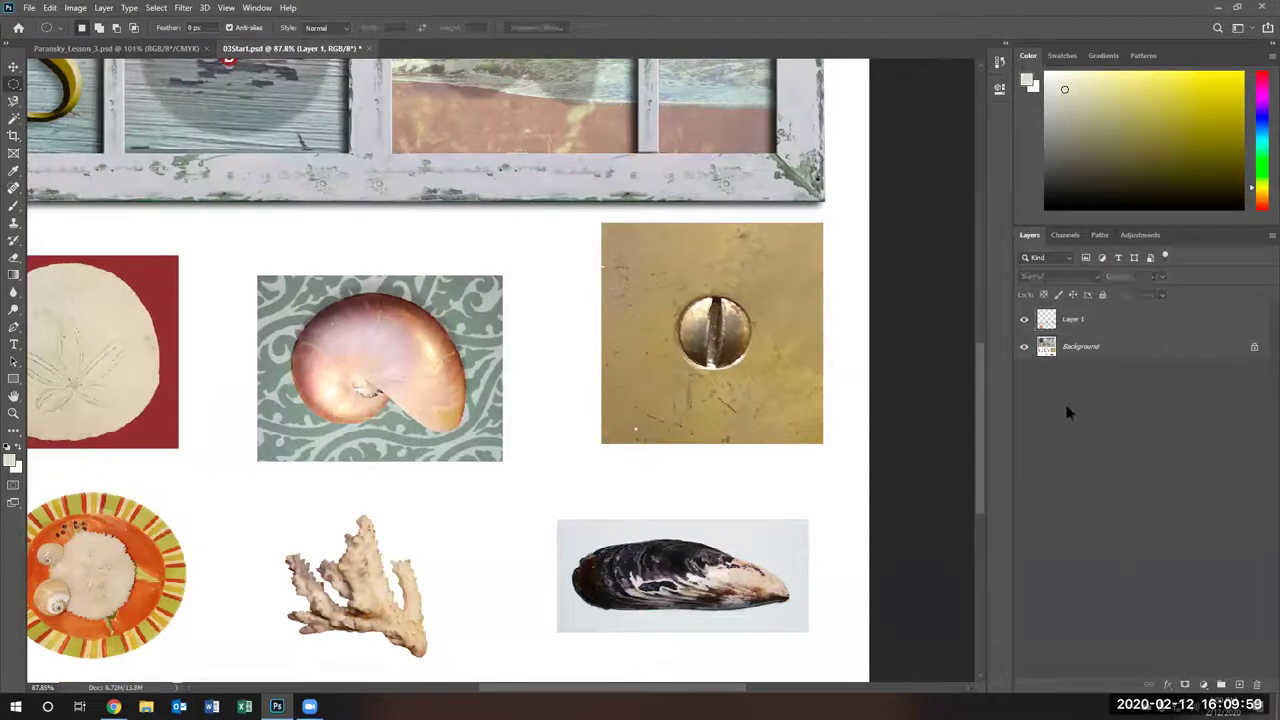
left_click(1023, 320)
left_click(1023, 320)
left_click(1023, 320)
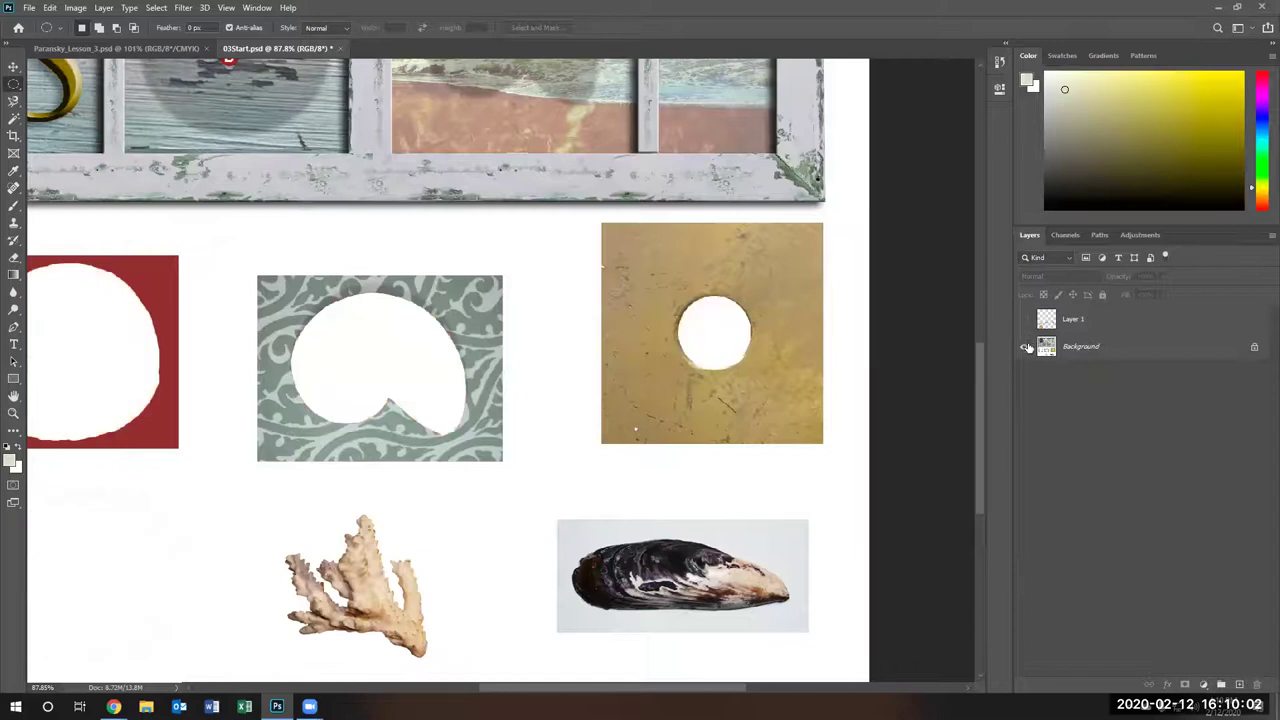
left_click(1023, 320)
left_click(1023, 346)
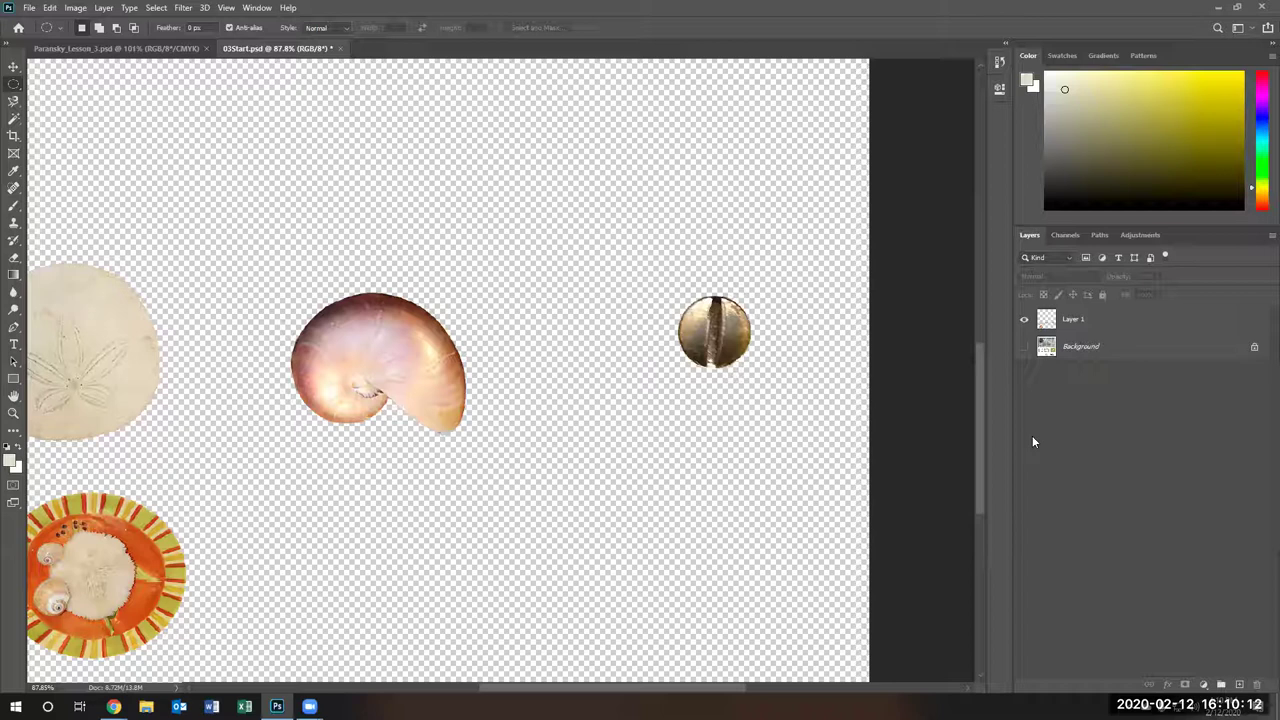
Select only the screw head on Layer 1 using Select Pixels and the Quick Selection brush
right_click(1046, 319)
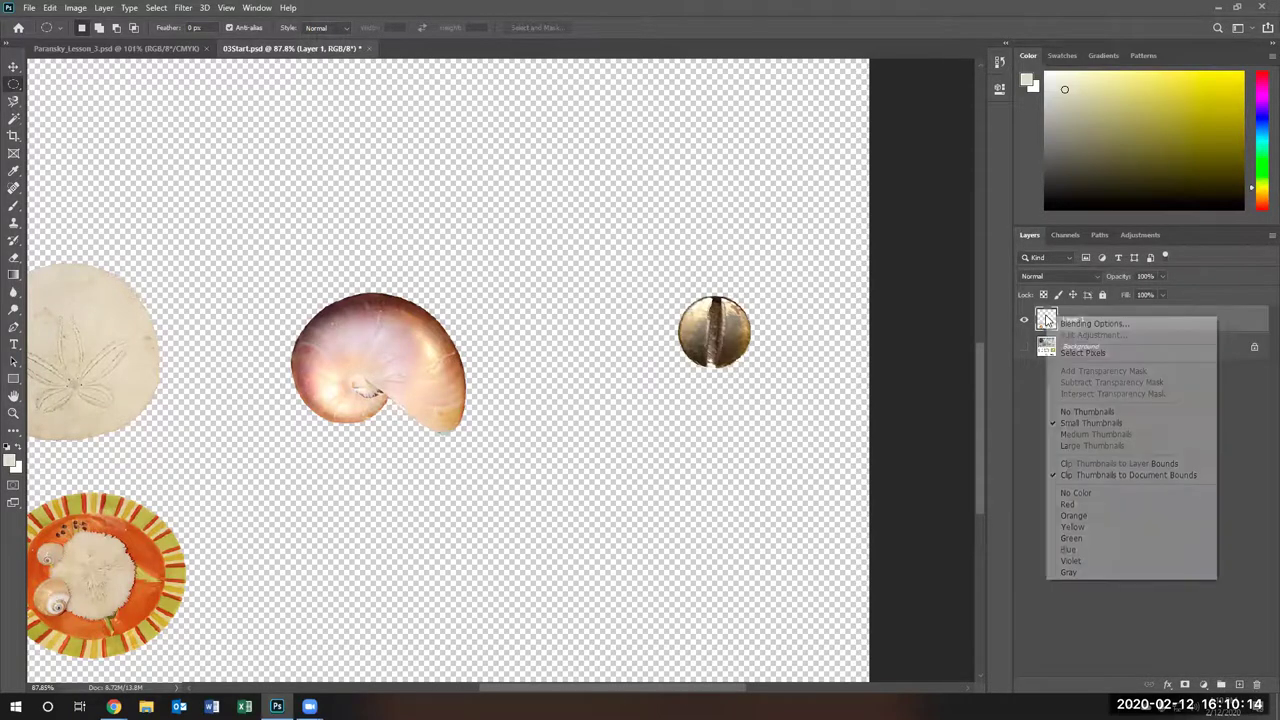
left_click(1070, 355)
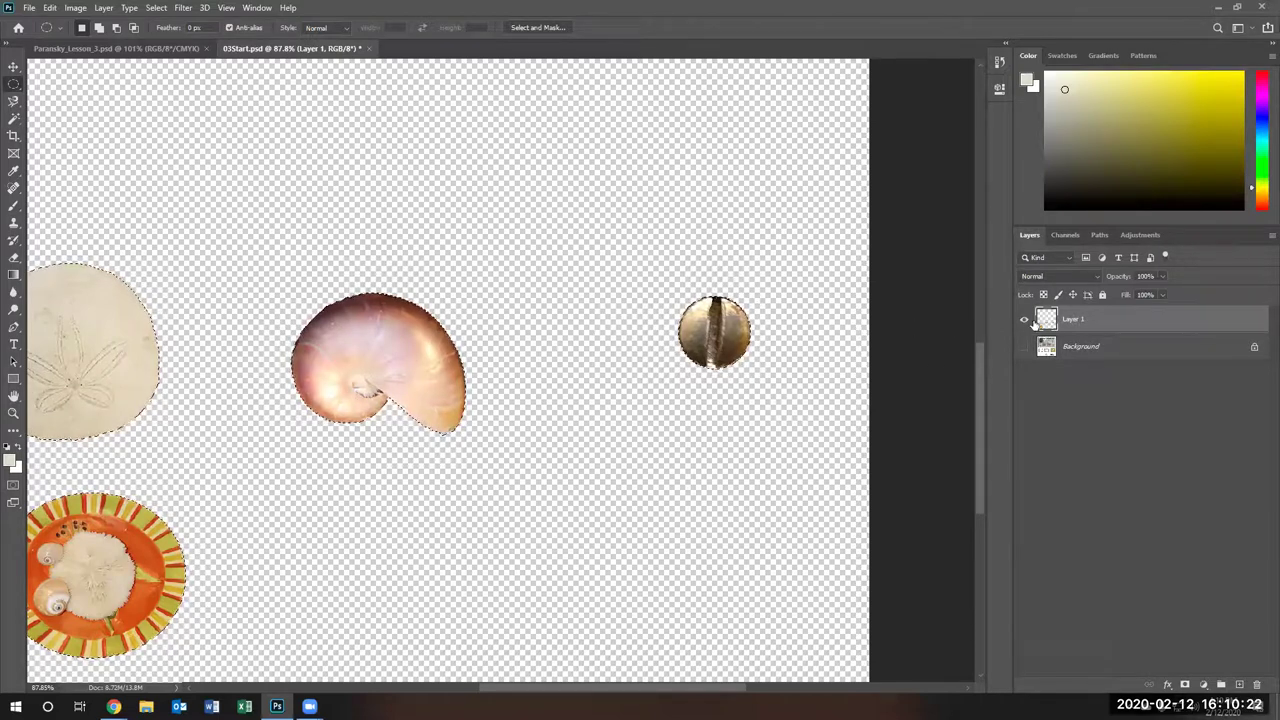
right_click(1045, 320)
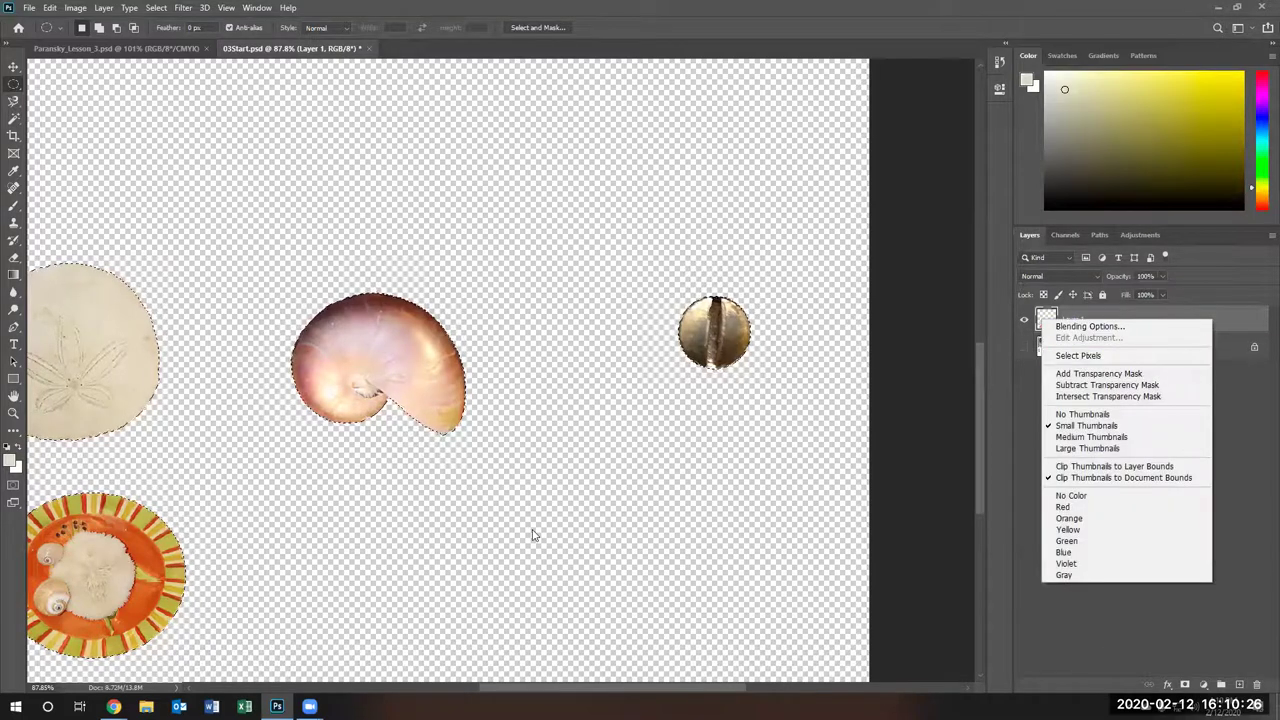
key("Escape")
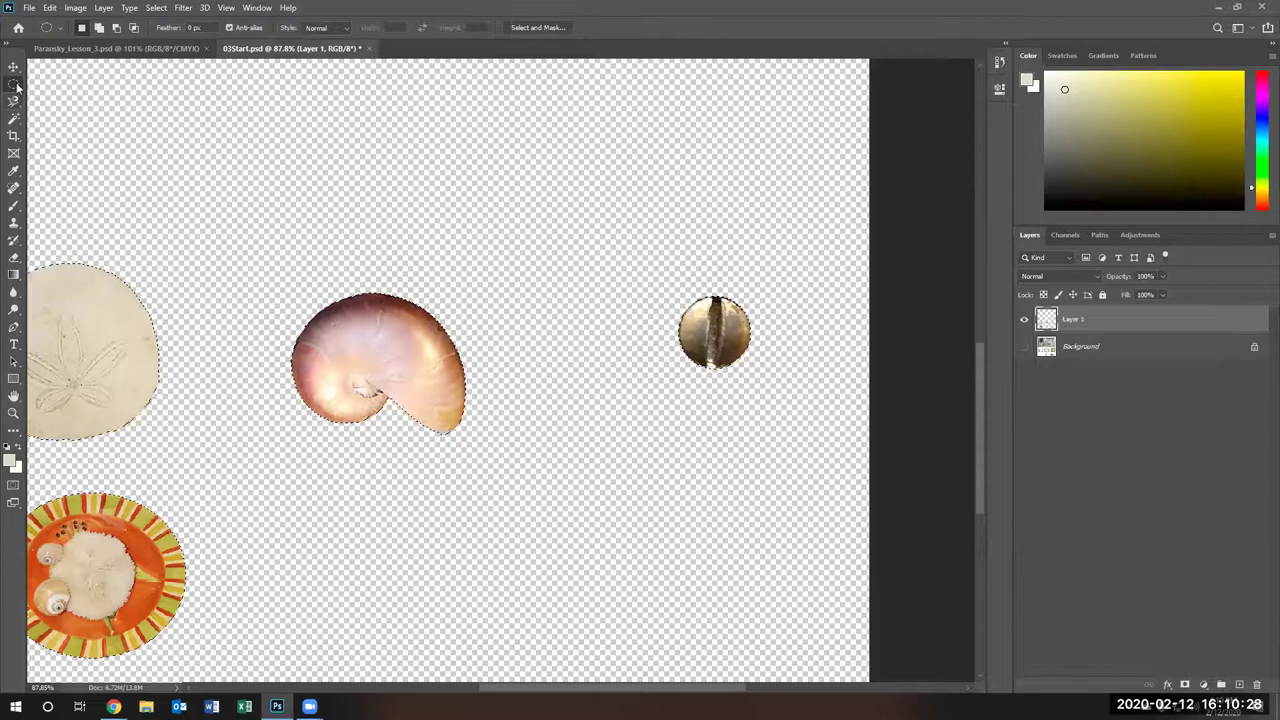
left_click(22, 105)
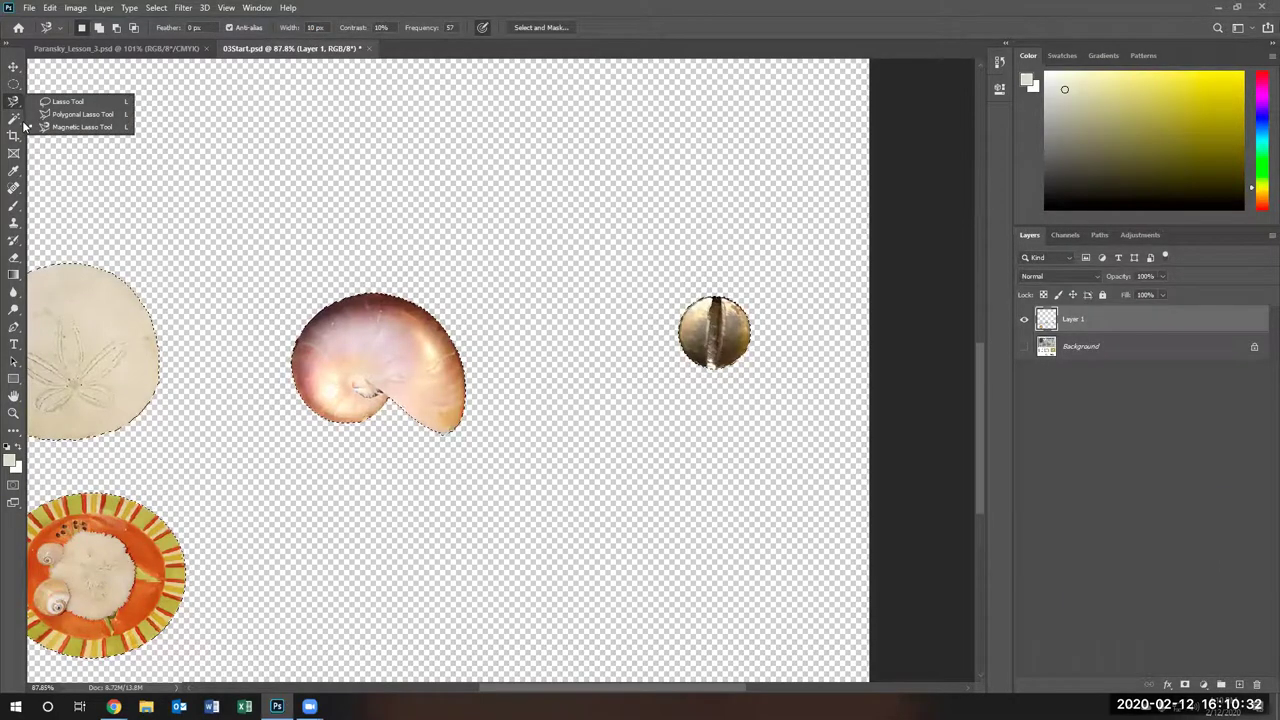
mouse_move(14, 118)
left_mouse_down()
mouse_move(110, 125)
mouse_move(82, 133)
left_mouse_up()
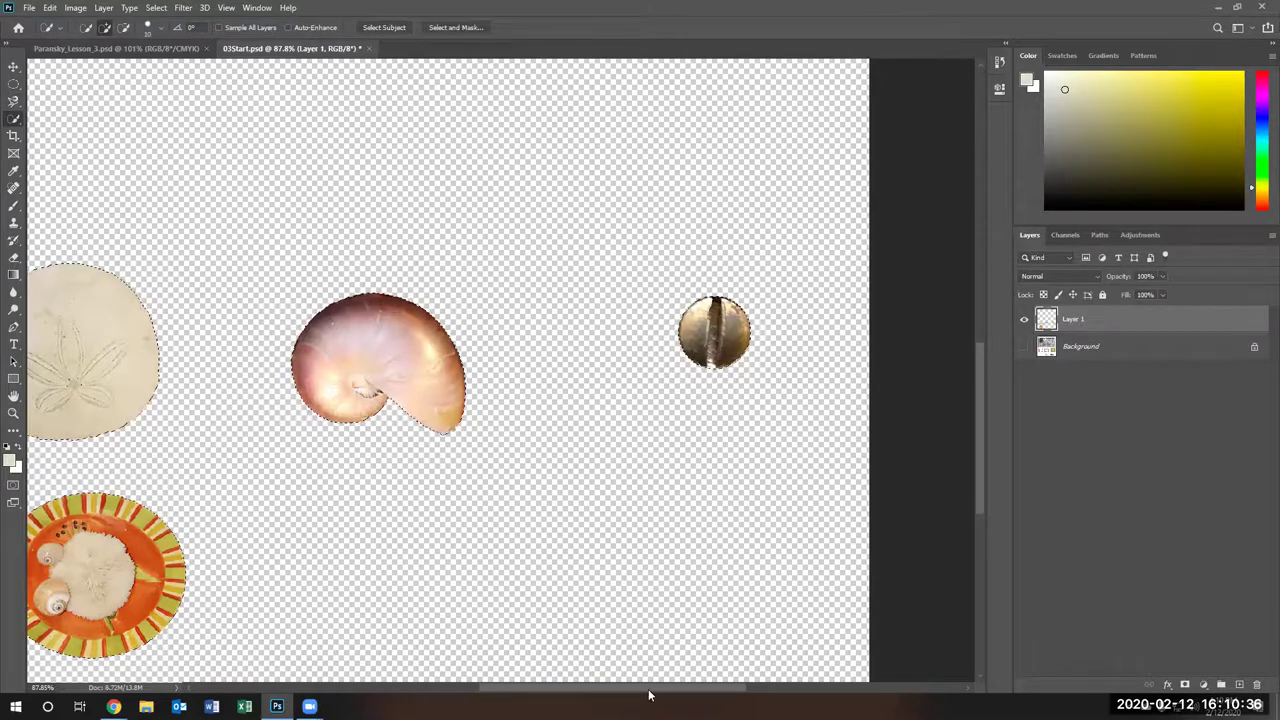
left_click_drag(648, 689, 543, 486)
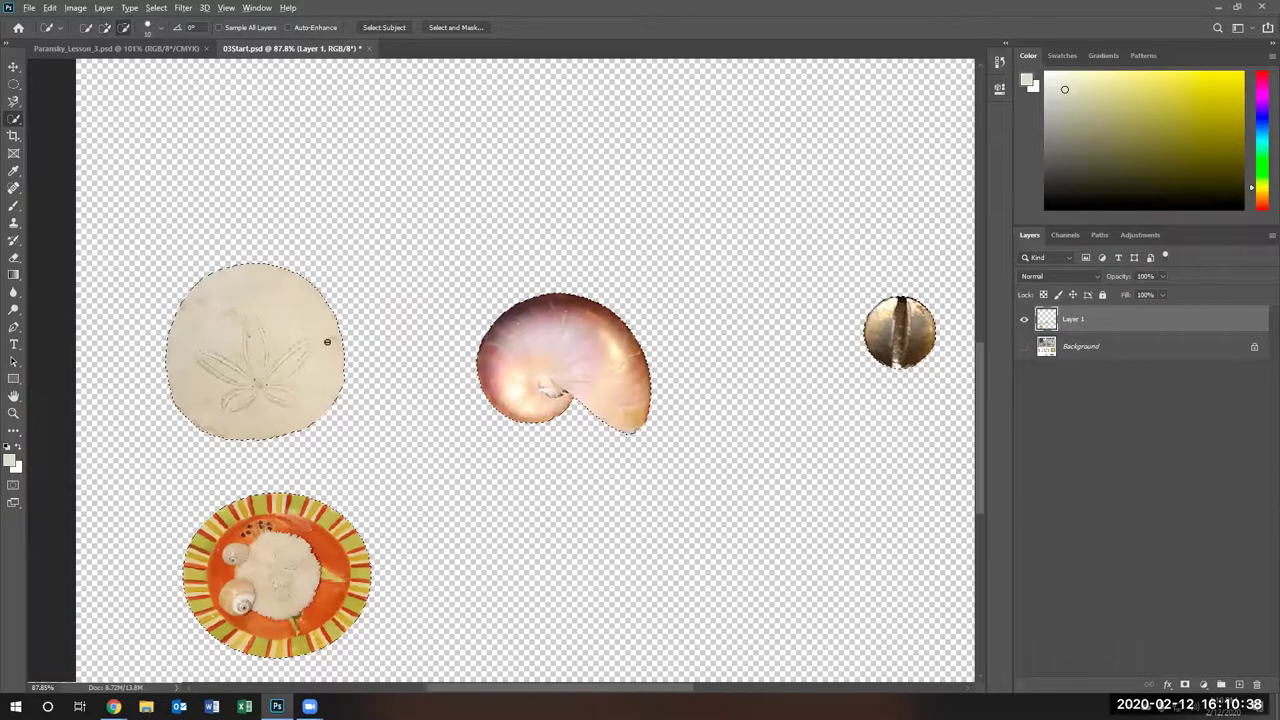
key("bracketright")
key("bracketright")
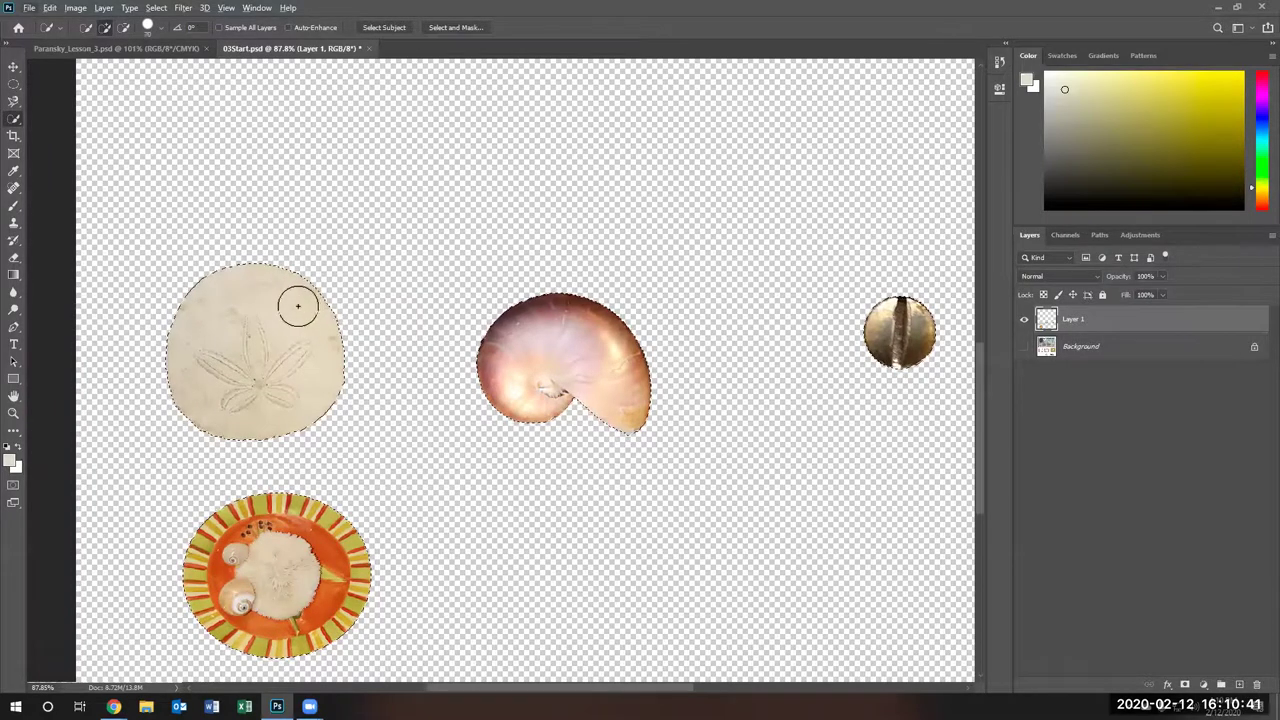
key("bracketright")
key("bracketright")
key("bracketright")
key("bracketright")
left_click(220, 372, "alt")
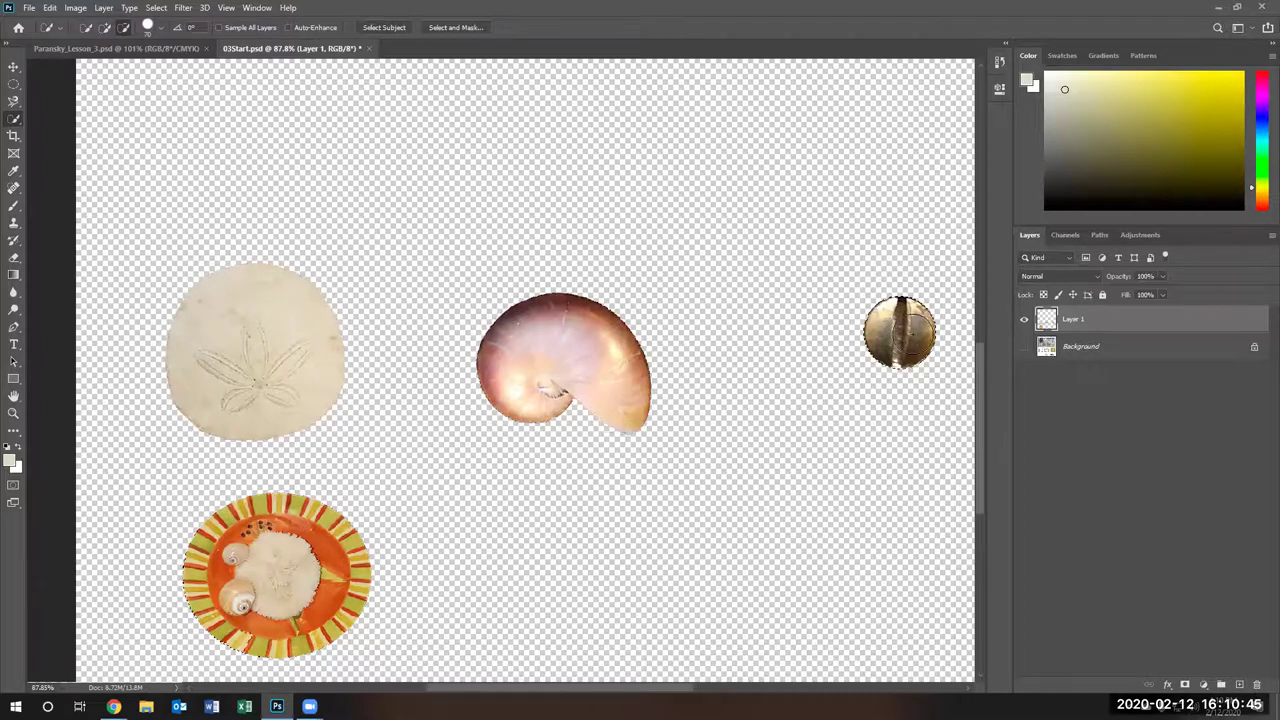
key("ctrl+d")
Cut the screw head onto its own new layer and name it s
left_click(105, 8)
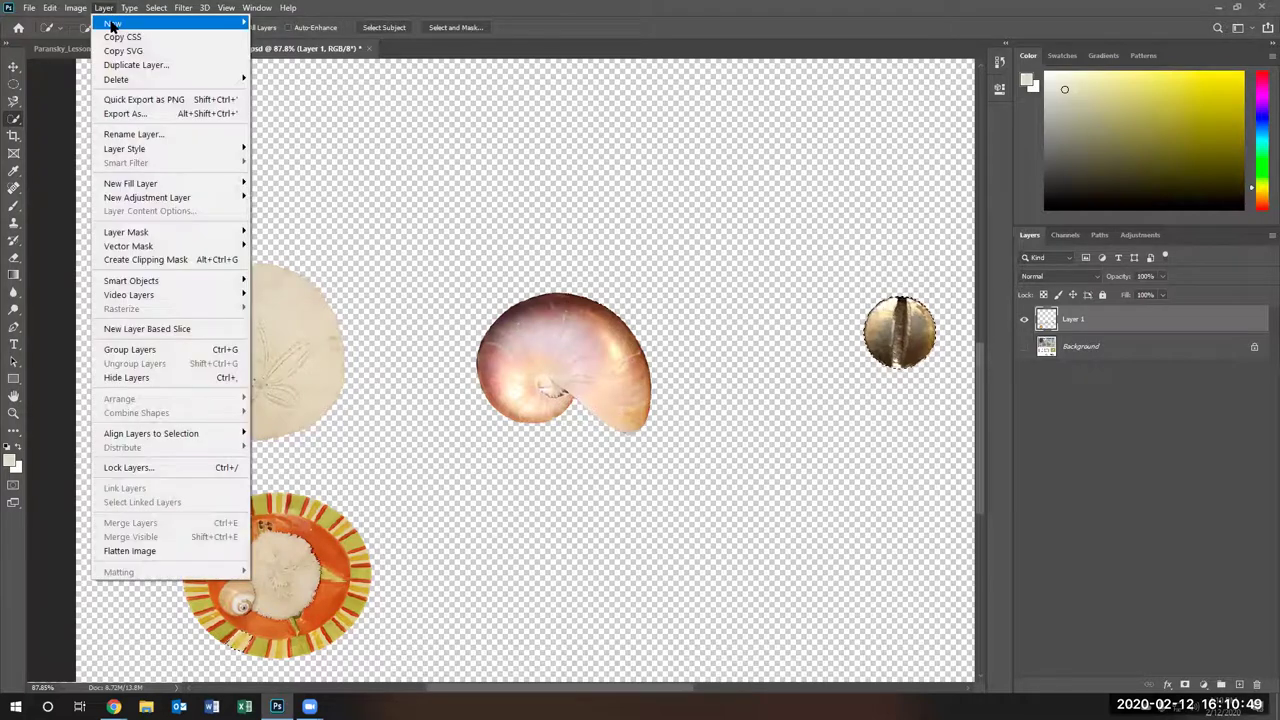
mouse_move(112, 22)
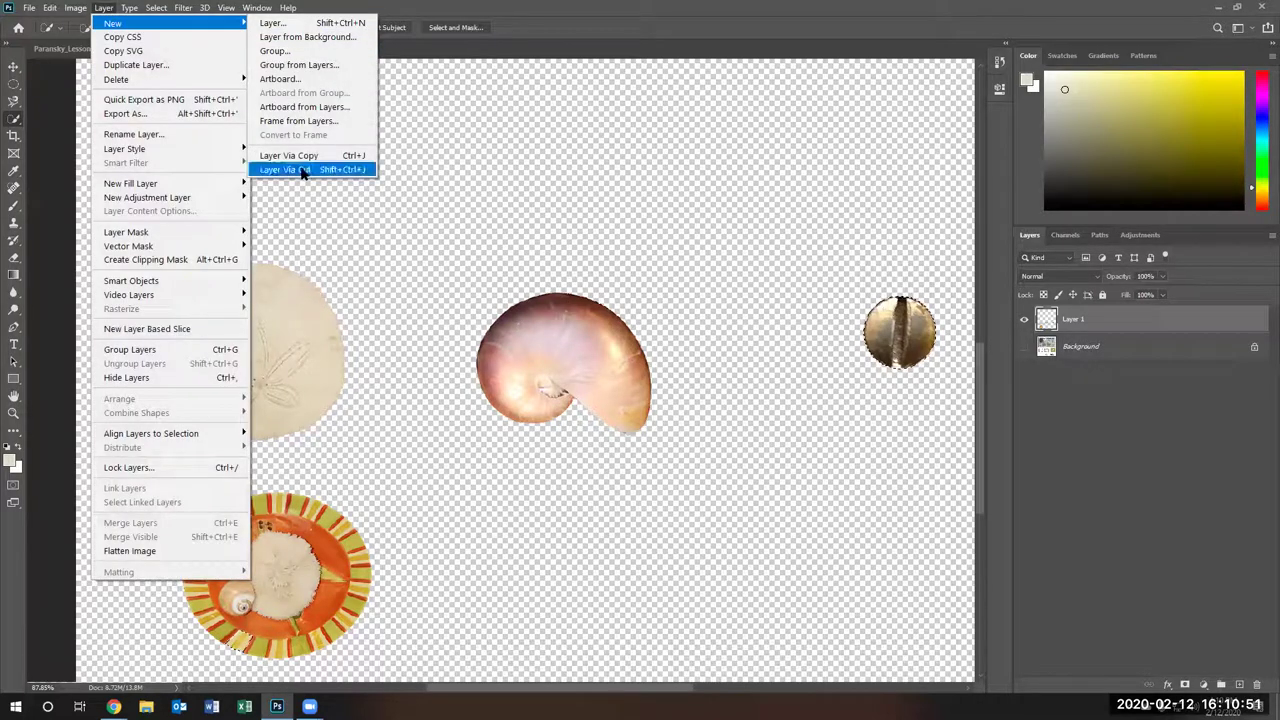
left_click(308, 170)
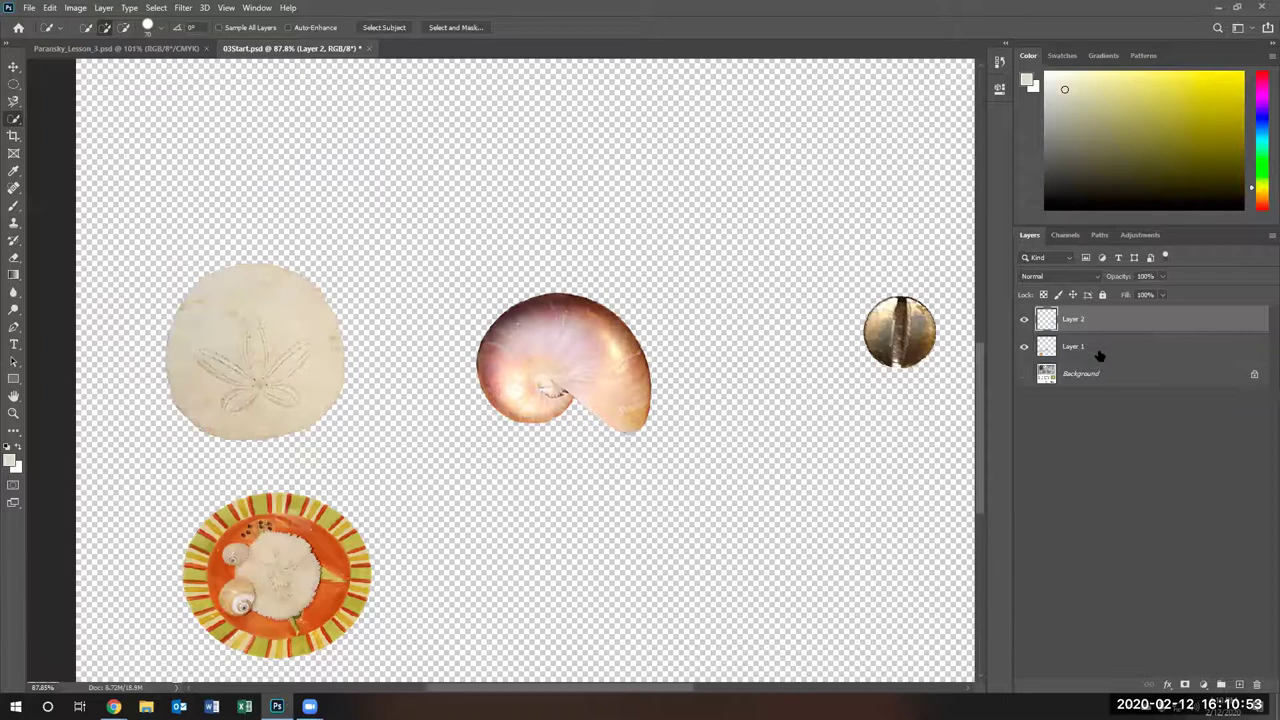
left_click(1024, 347)
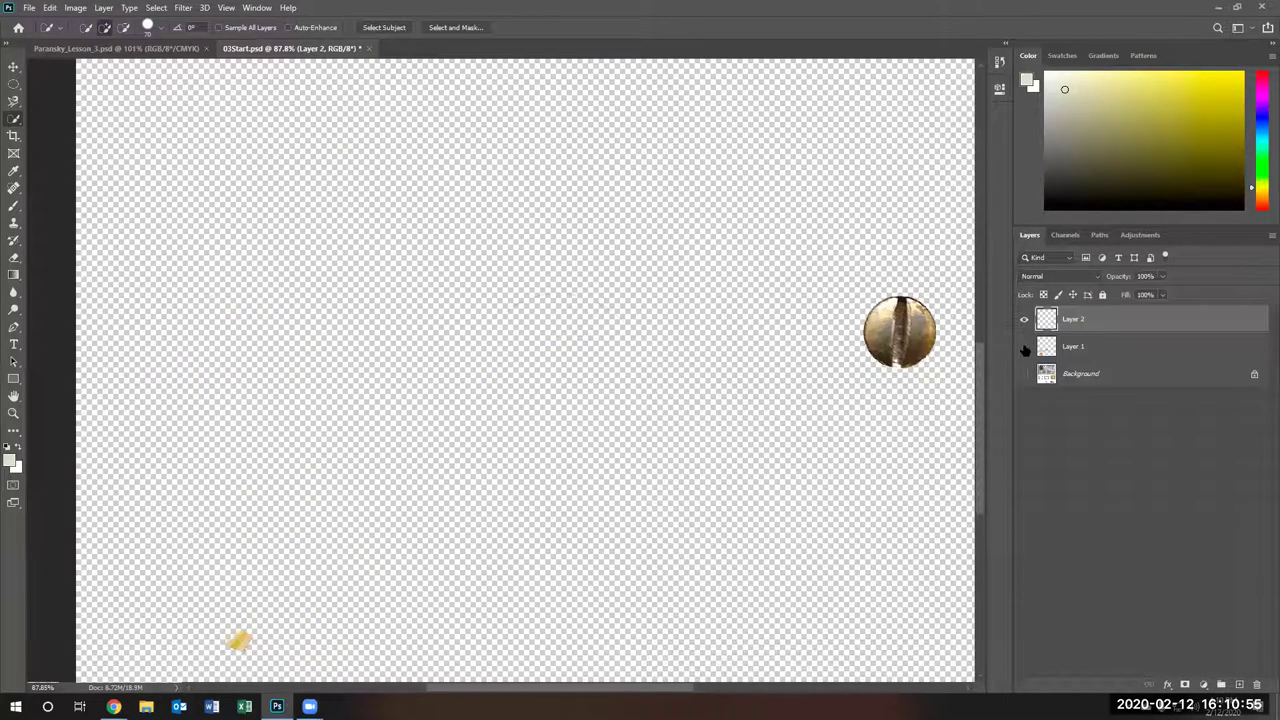
left_click(1024, 347)
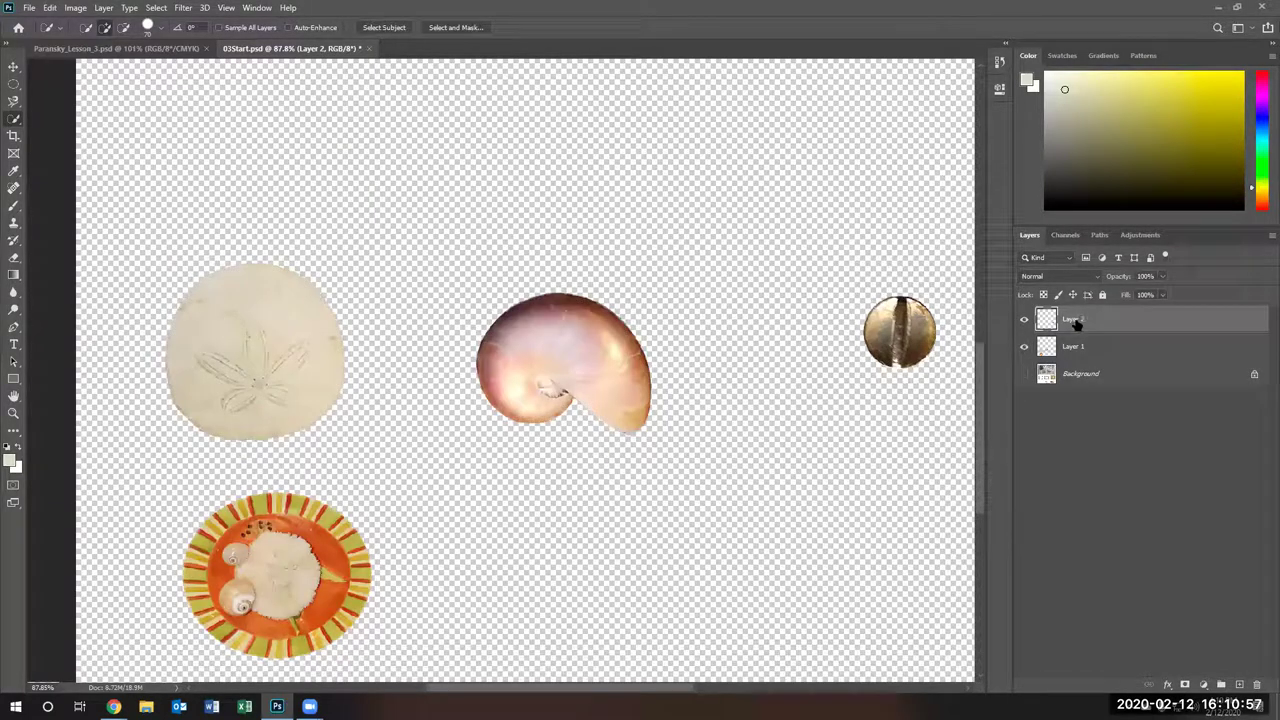
key("Return")
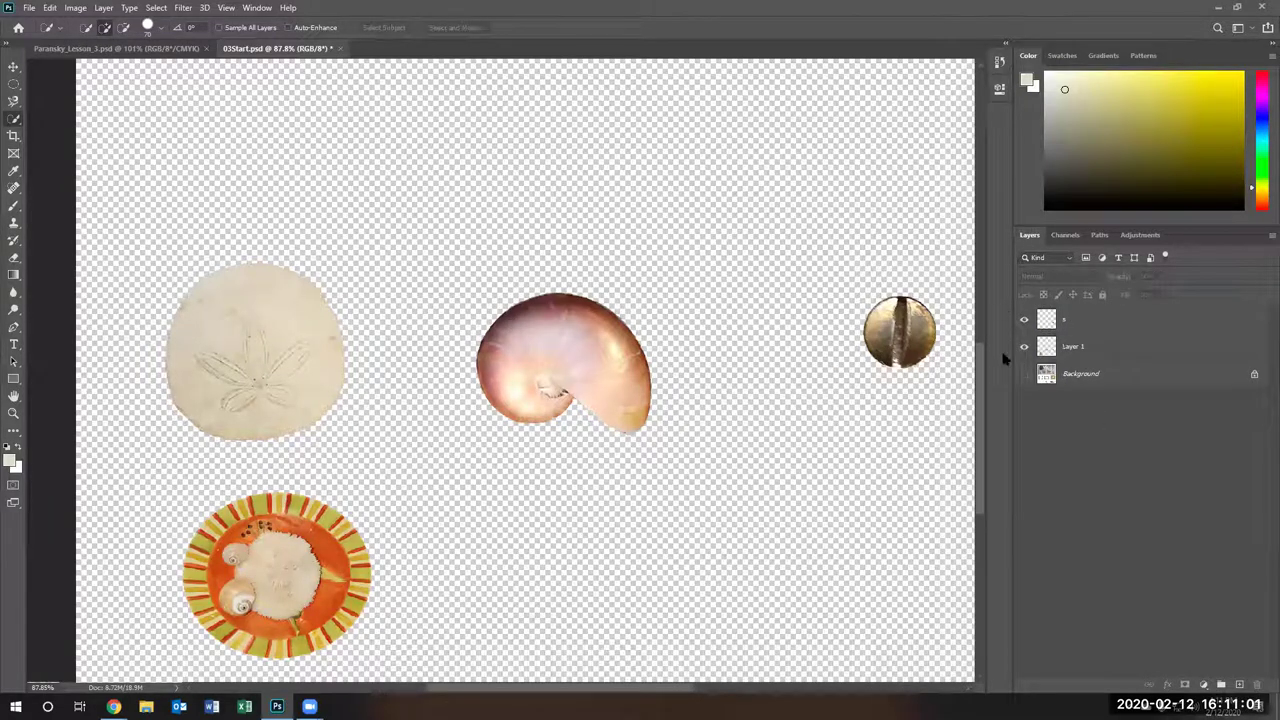
Load Layer 1's pixels and subtract the nautilus and sand dollar, leaving only the plate
right_click(1048, 350)
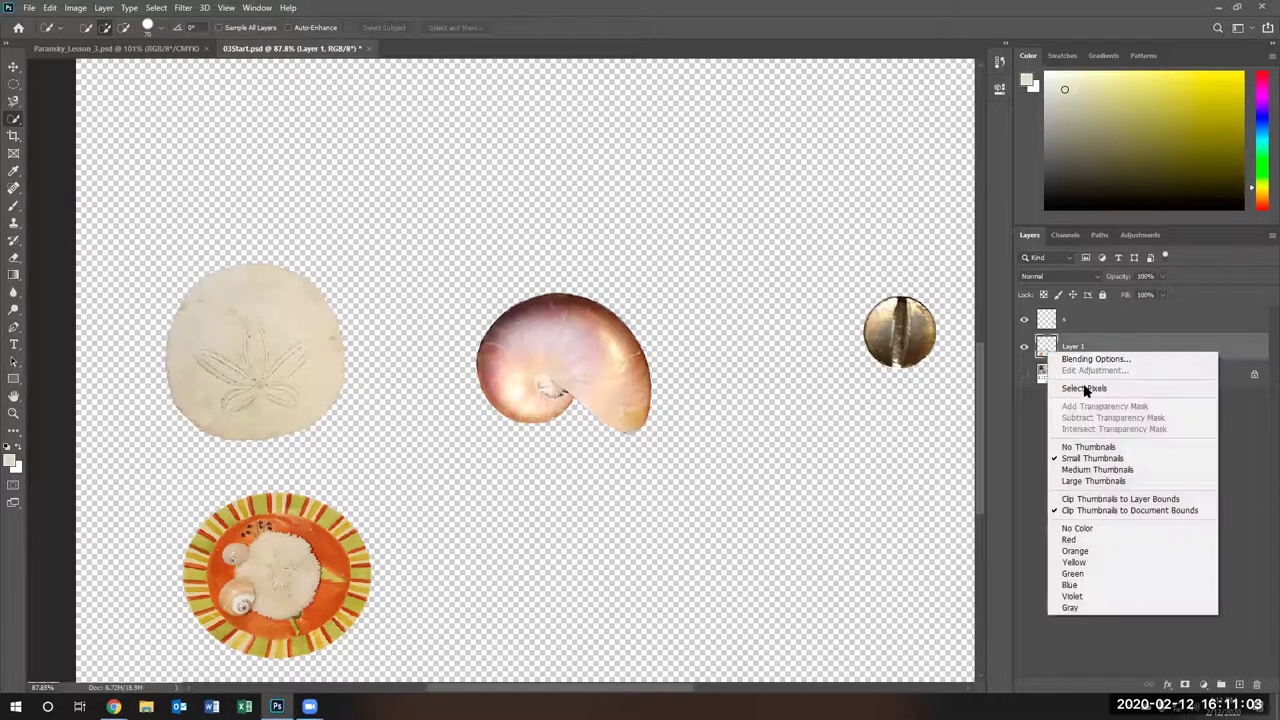
left_click(1088, 389)
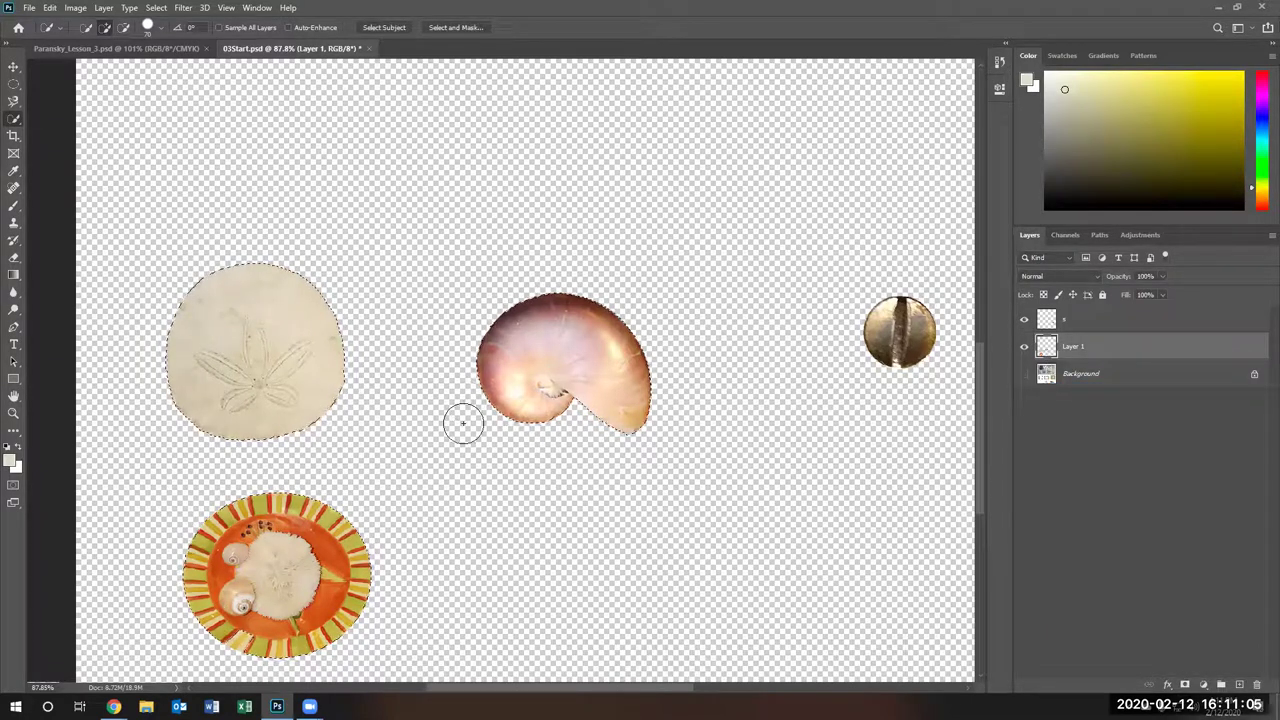
mouse_move(515, 440)
left_mouse_down()
mouse_move(520, 340)
mouse_move(492, 315)
left_mouse_up()
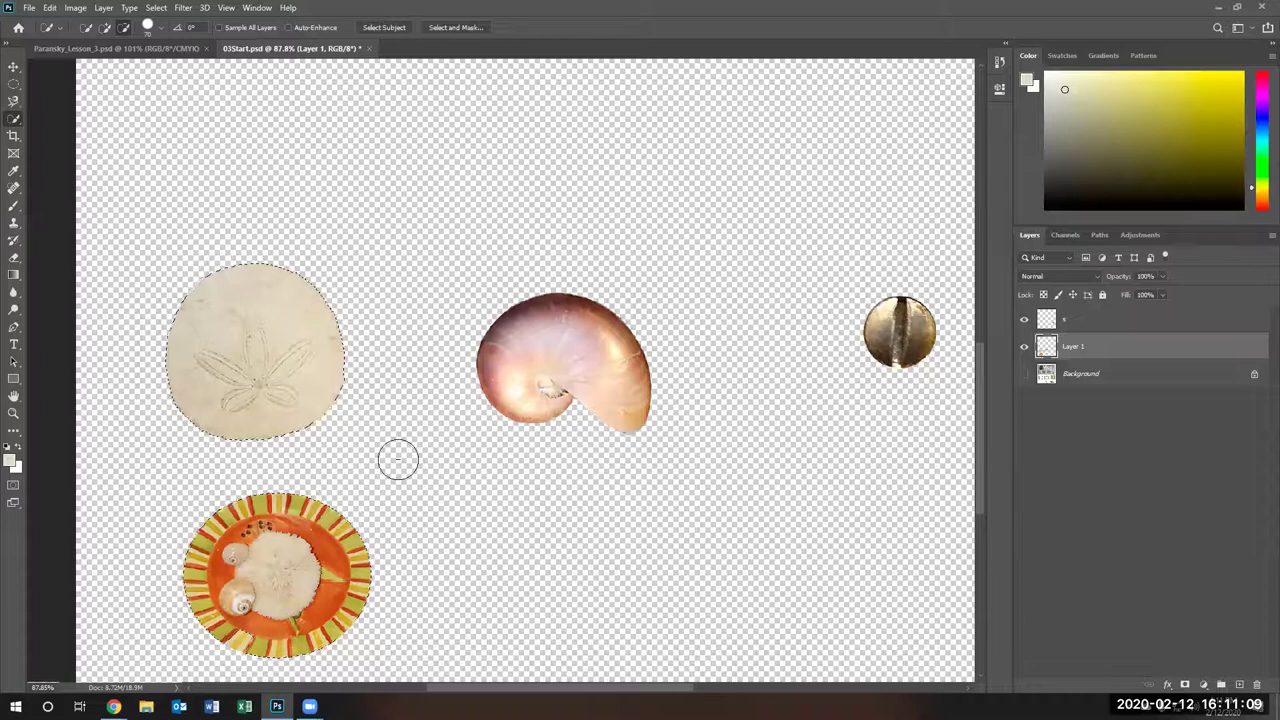
mouse_move(307, 356)
left_mouse_down()
mouse_move(216, 315)
mouse_move(186, 349)
left_mouse_up()
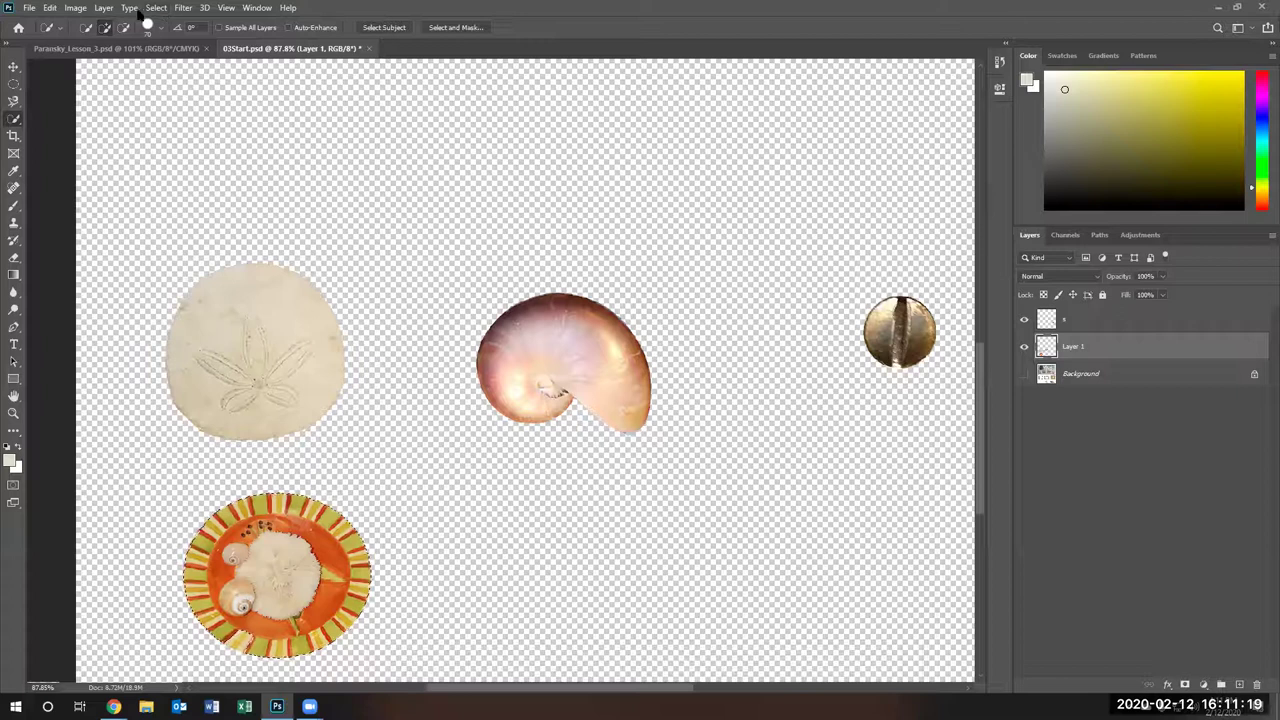
Cut the selected plate onto a new Layer 2 with Layer Via Cut
left_click(104, 12)
mouse_move(115, 23)
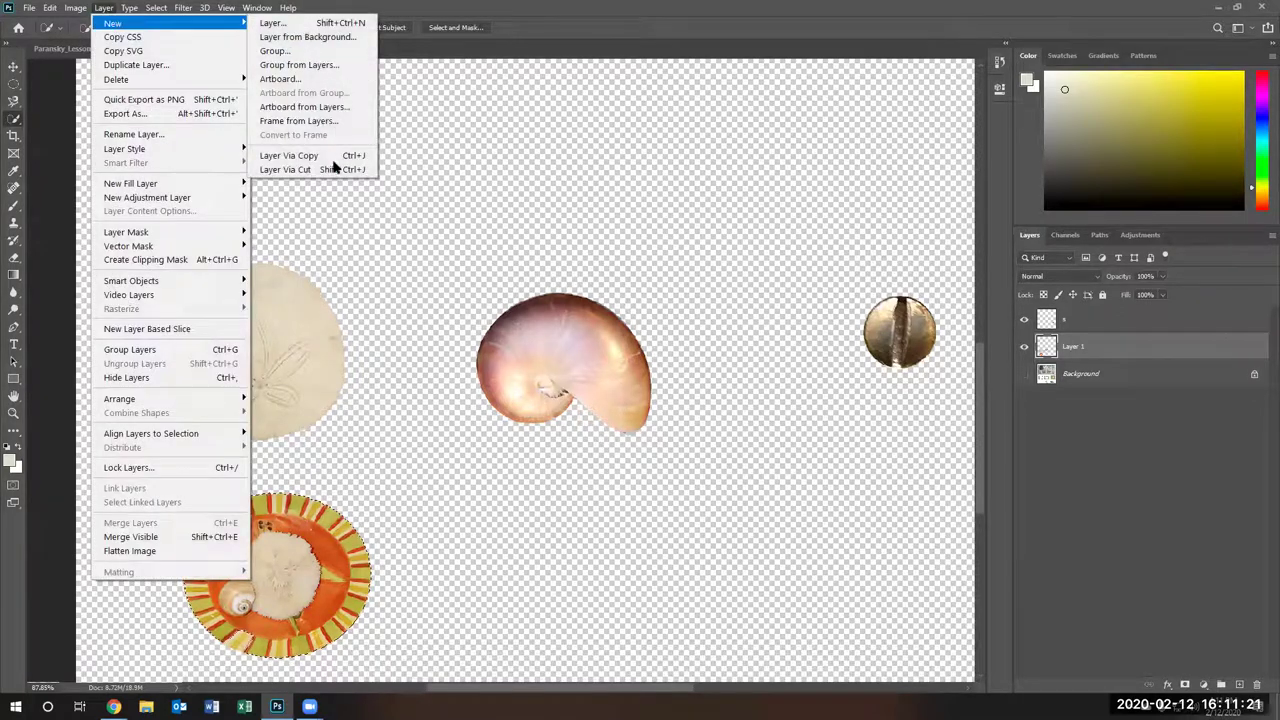
left_click(300, 170)
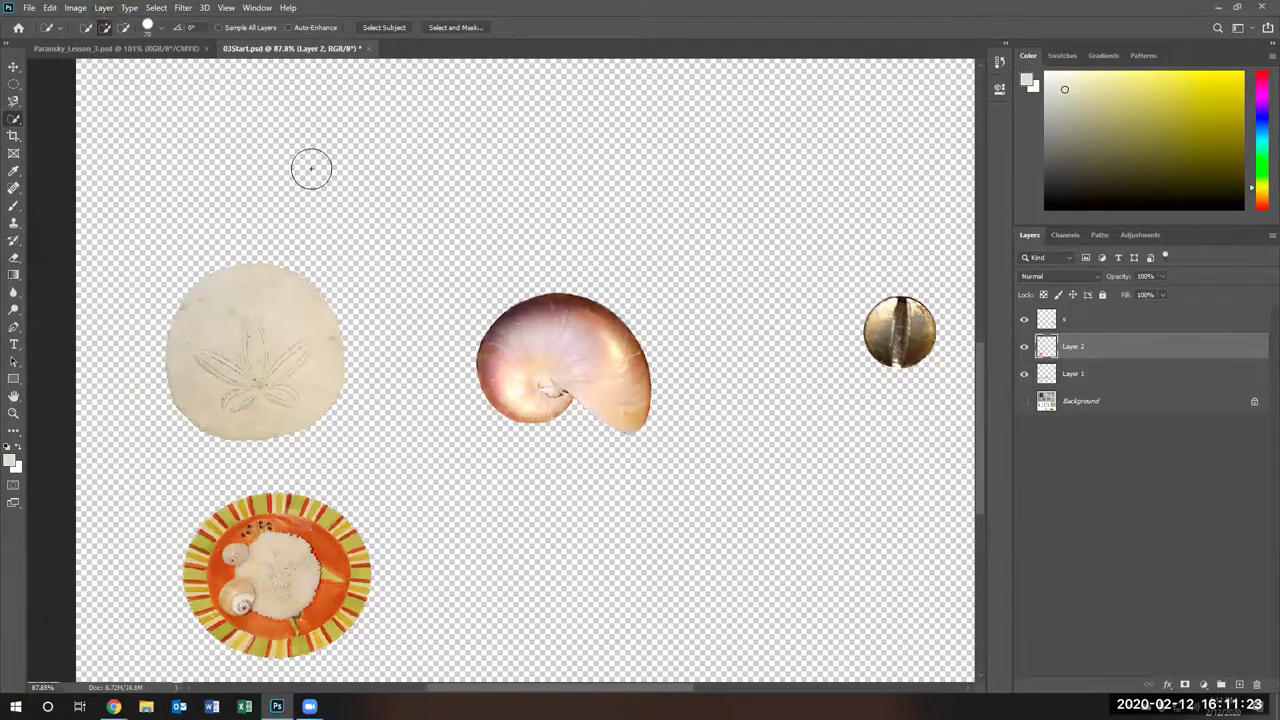
Hide the plate and bolt layers and make Layer 1 active
left_click(1025, 374)
left_click(1025, 374)
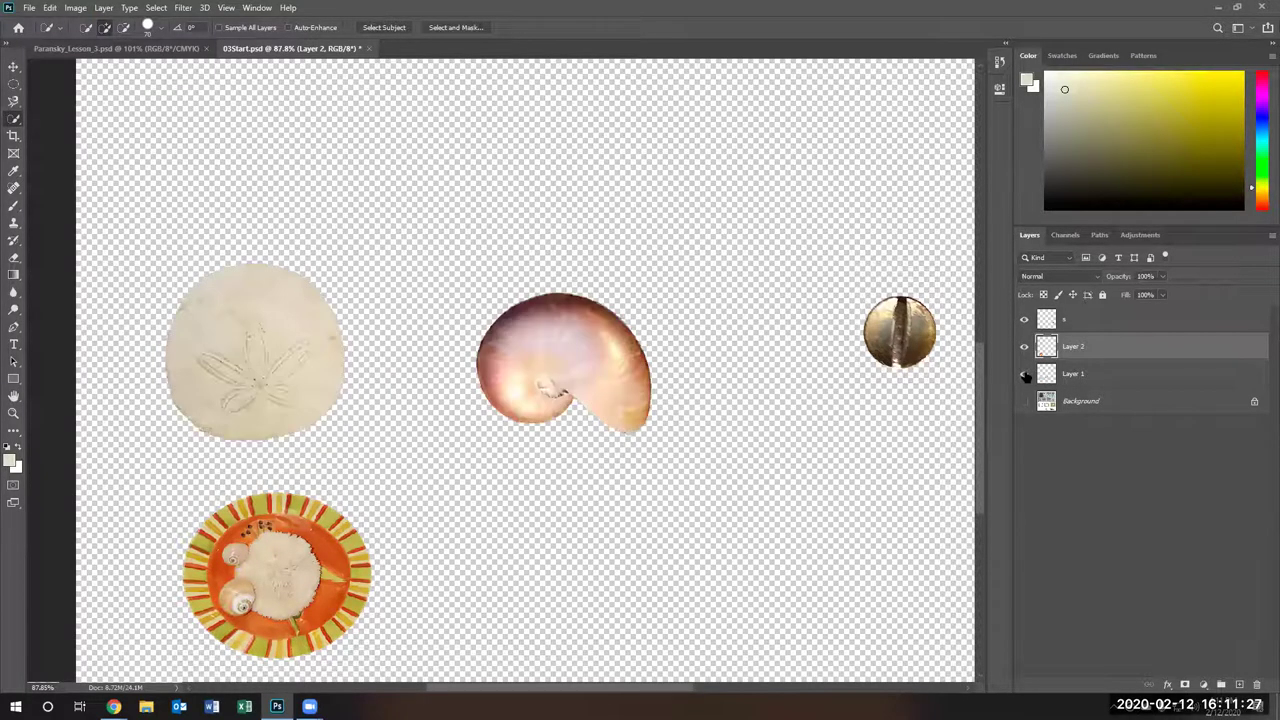
left_click(1024, 346)
left_click(1026, 320)
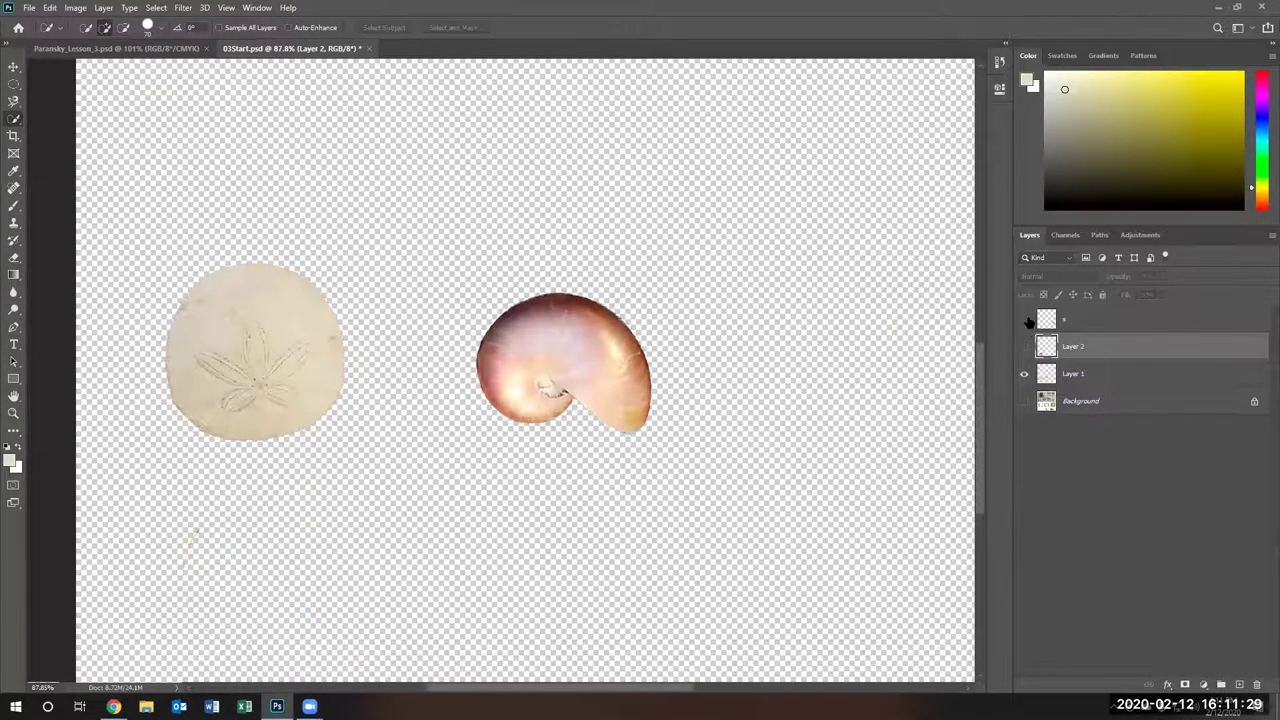
left_click(1080, 374)
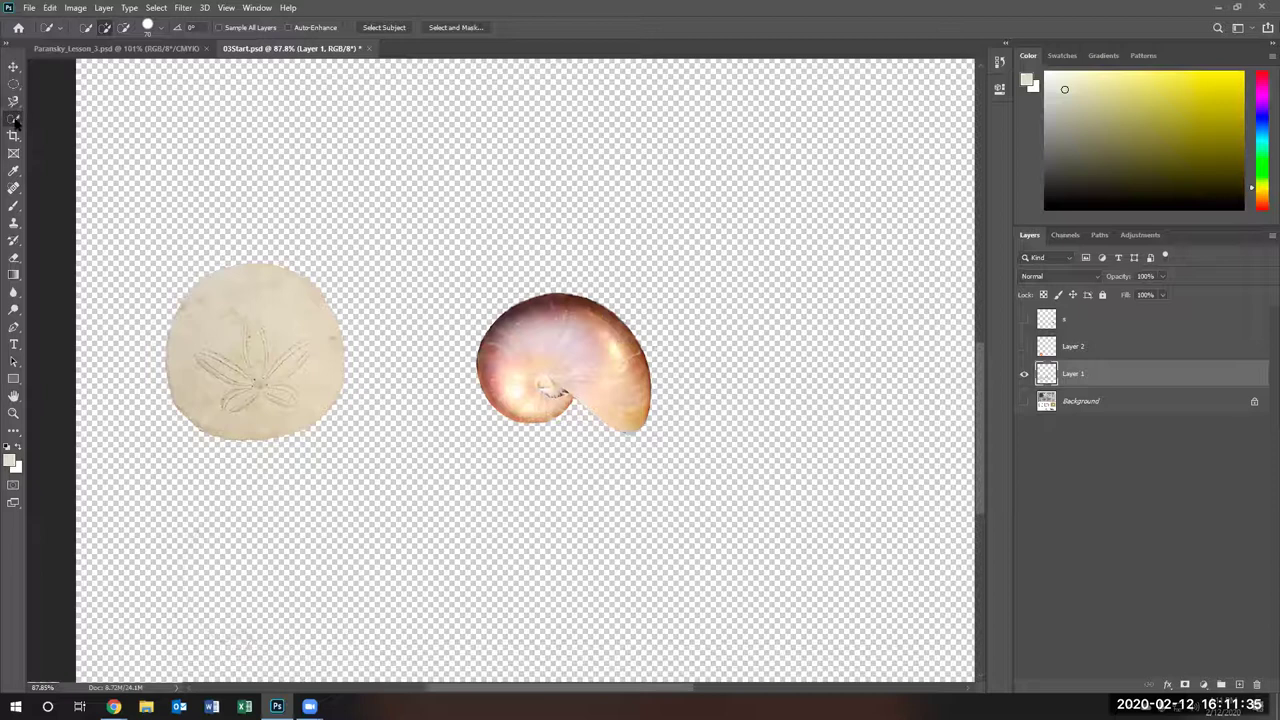
Quick-select the sand dollar, cut it onto a new Layer 3, then hide Layer 3
mouse_move(297, 303)
left_mouse_down()
mouse_move(208, 310)
mouse_move(208, 370)
mouse_move(278, 403)
left_mouse_up()
left_click(103, 8)
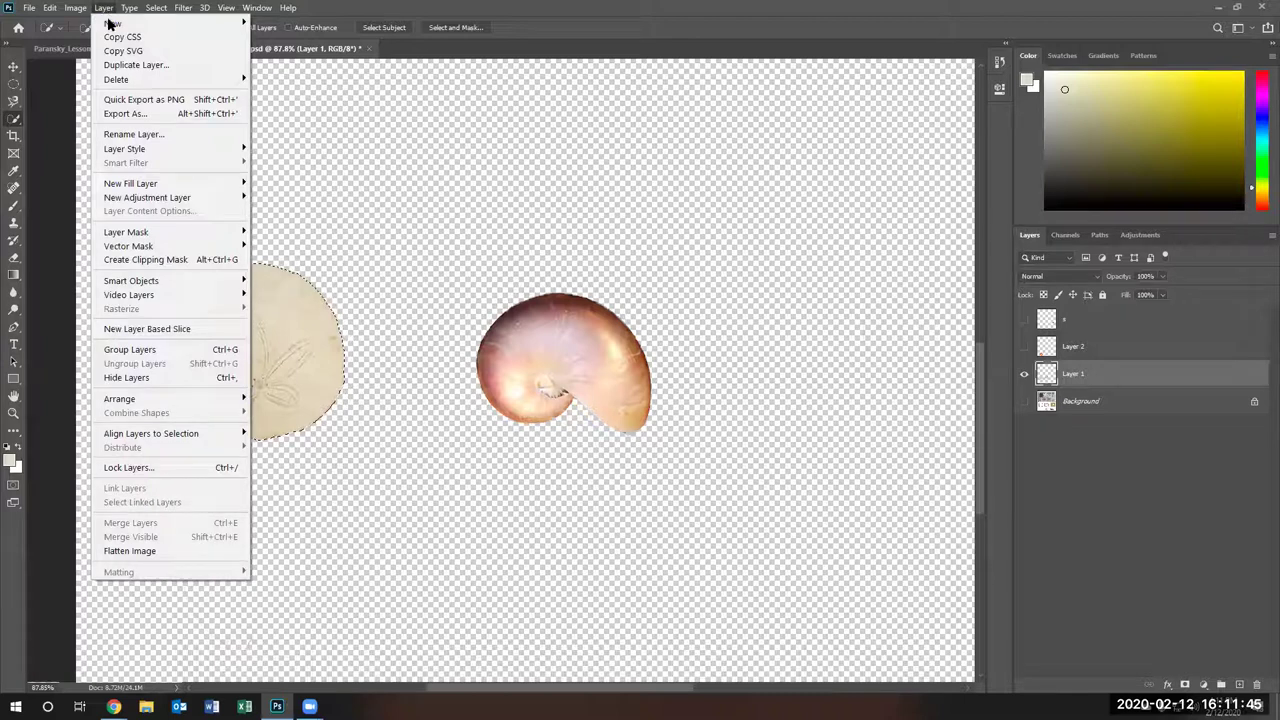
mouse_move(112, 23)
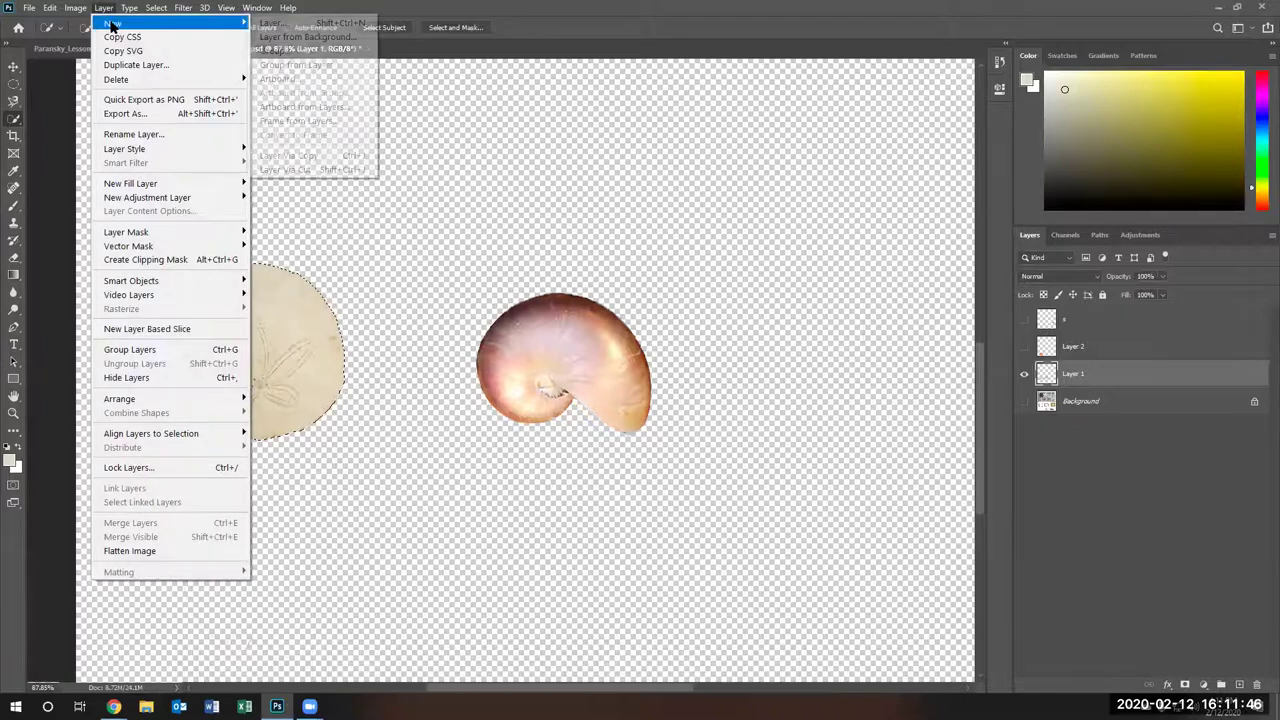
left_click(306, 170)
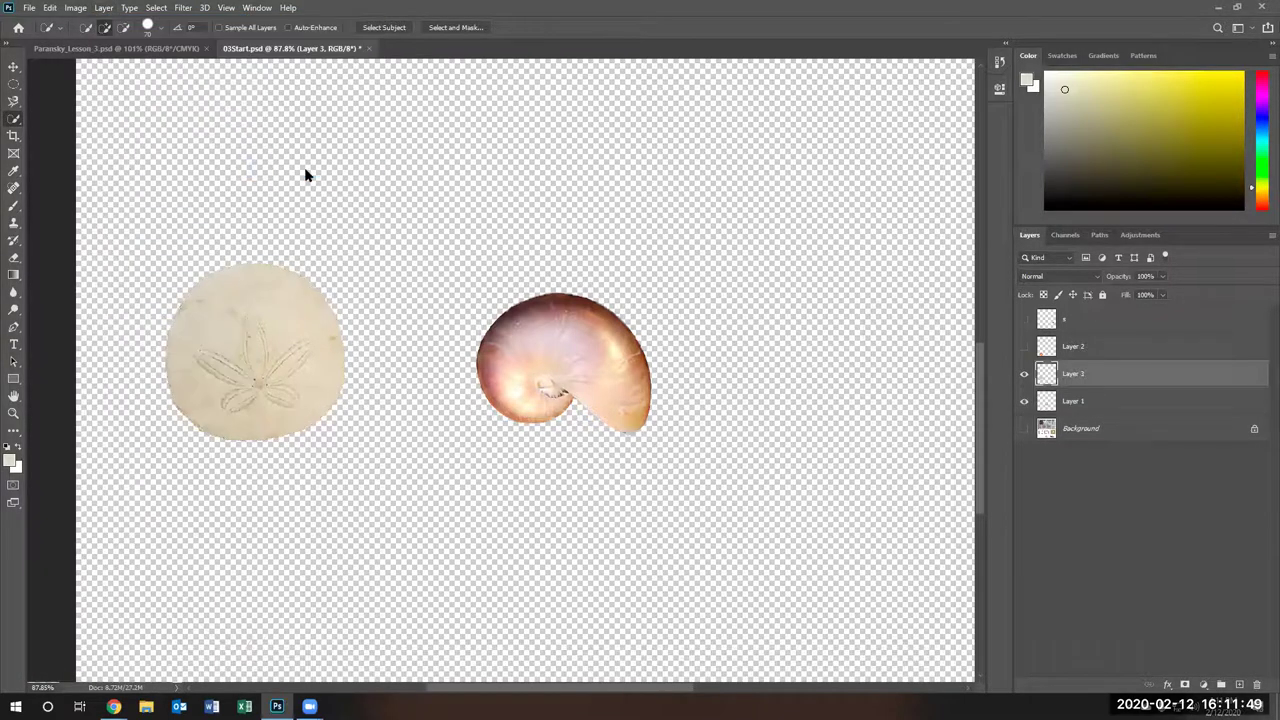
left_click(1024, 375)
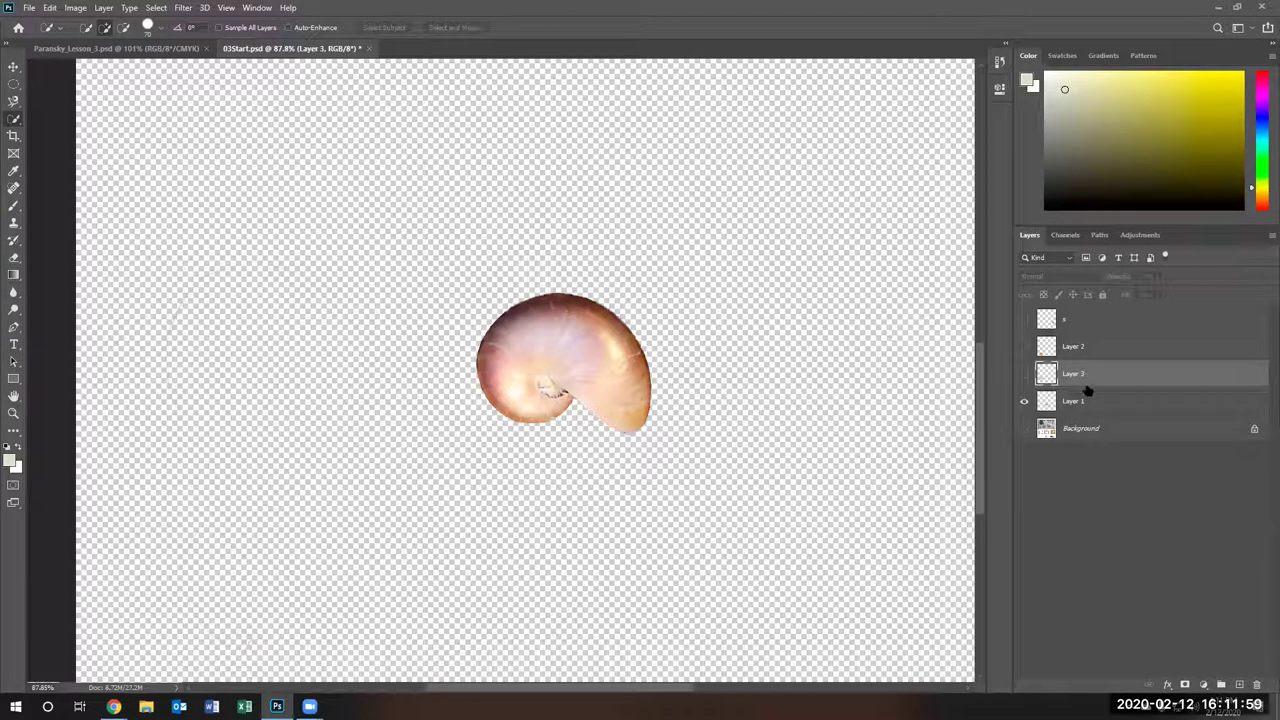
Load Layer 1's pixels and Alt-drag to subtract the faint arc left of the nautilus
left_click(1047, 405)
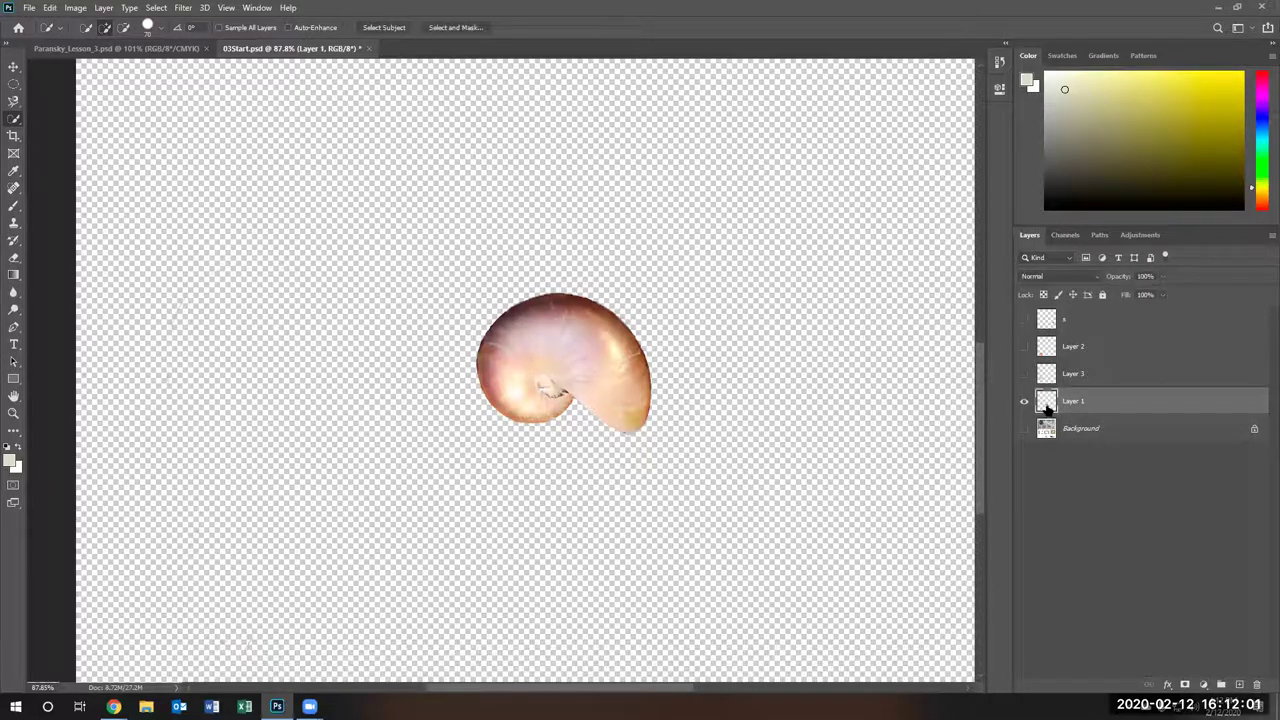
right_click(1047, 403)
left_click(1085, 440)
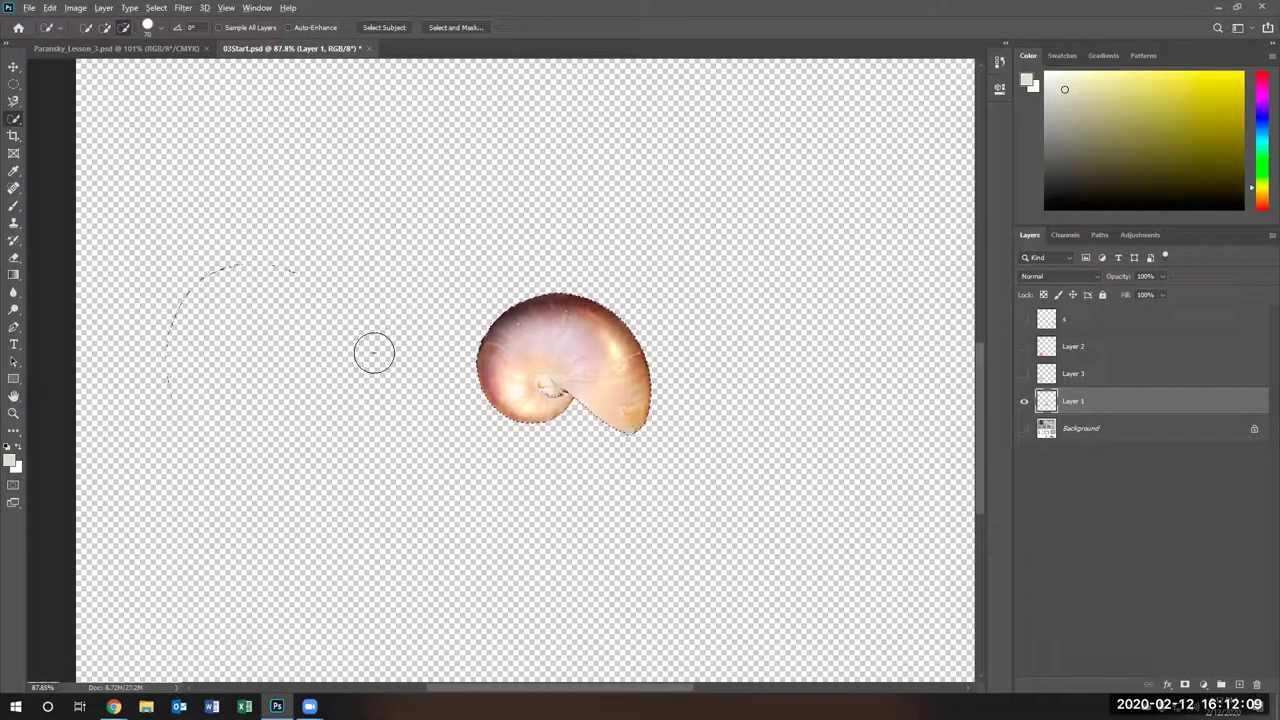
mouse_move(349, 306)
left_mouse_down()
mouse_move(309, 270)
mouse_move(184, 284)
mouse_move(172, 345)
left_mouse_up()
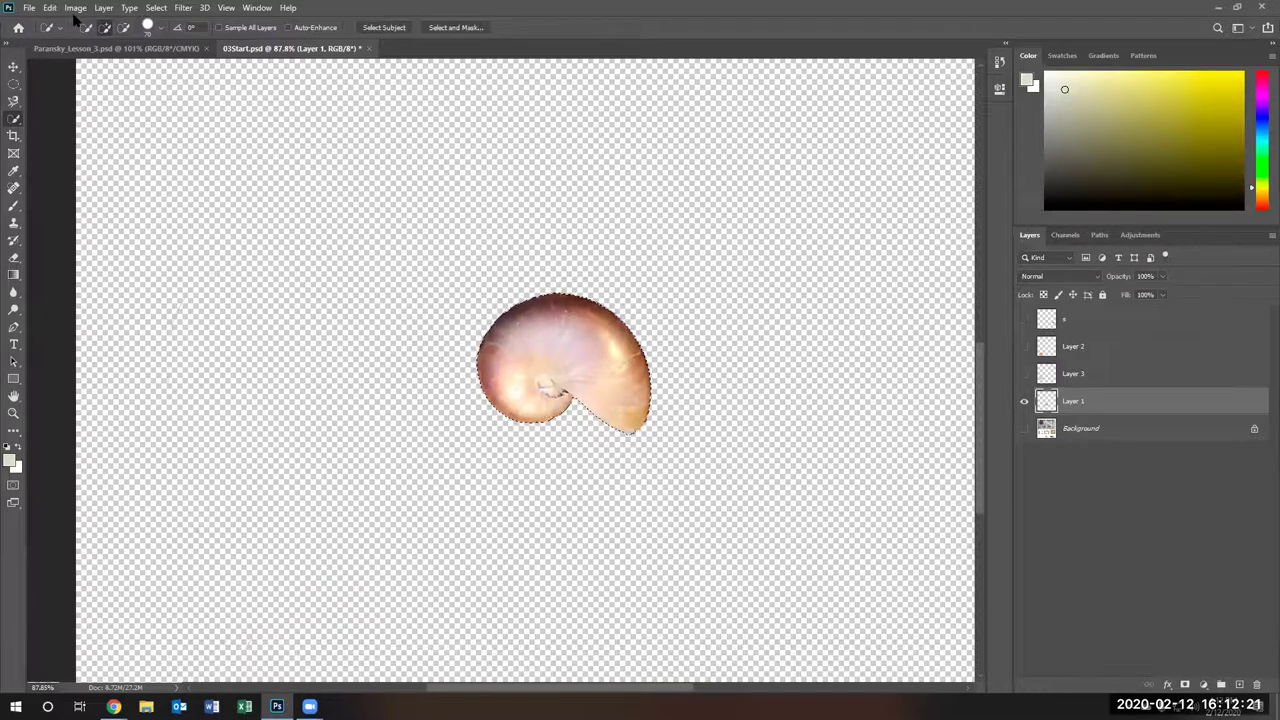
left_click(103, 7)
With an enlarged Eraser brush, erase the faint stroke left of the nautilus on Layer 1
mouse_move(112, 22)
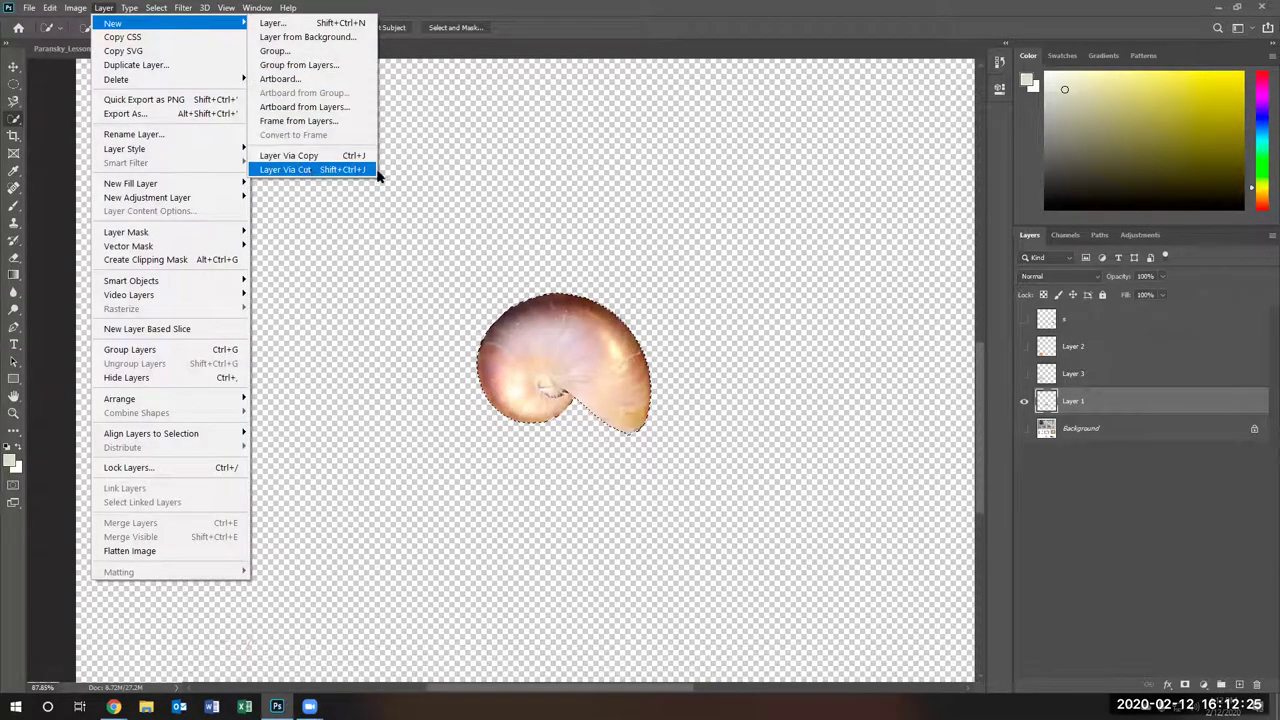
left_click(910, 292)
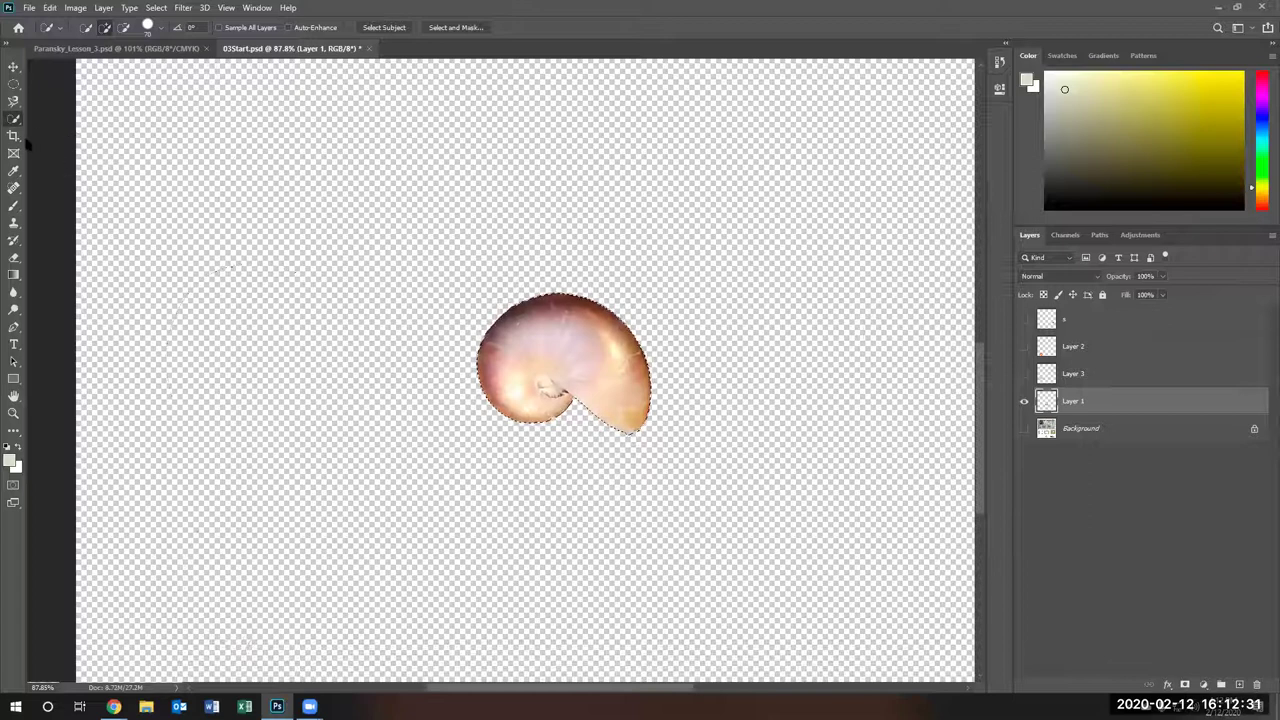
left_click(14, 257)
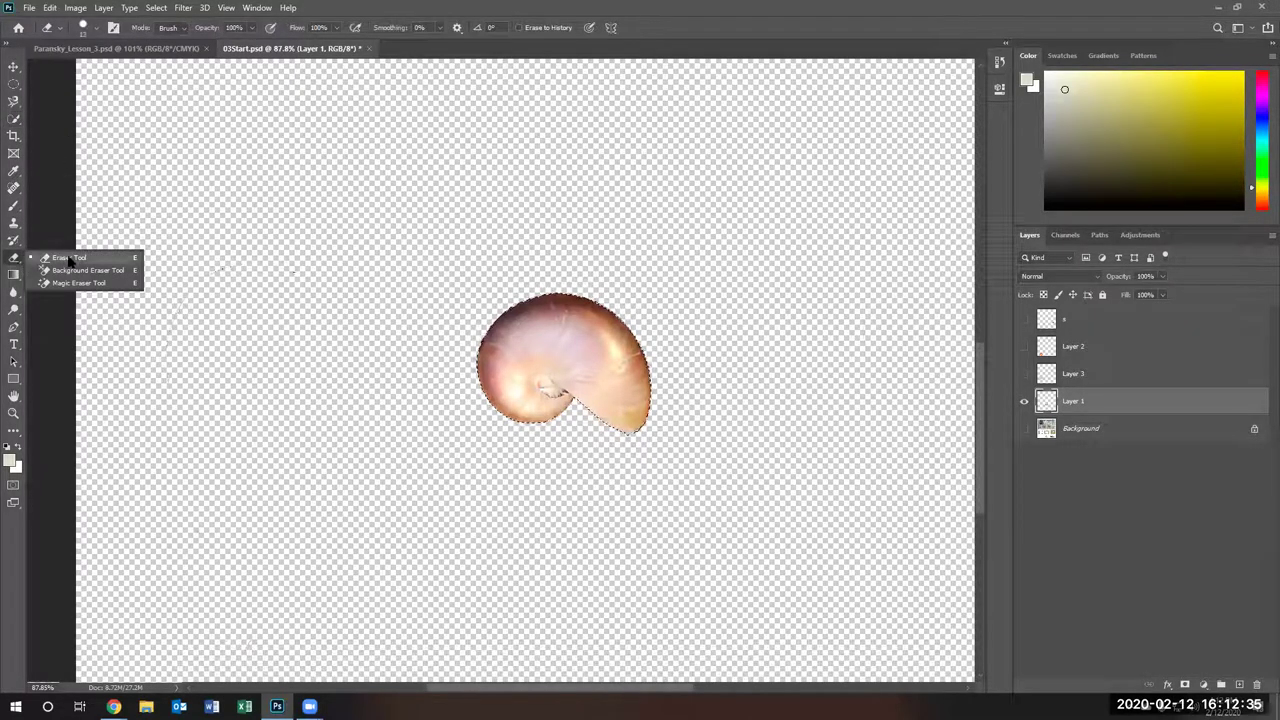
left_click(70, 254)
key("bracketright")
key("bracketright")
key("bracketright")
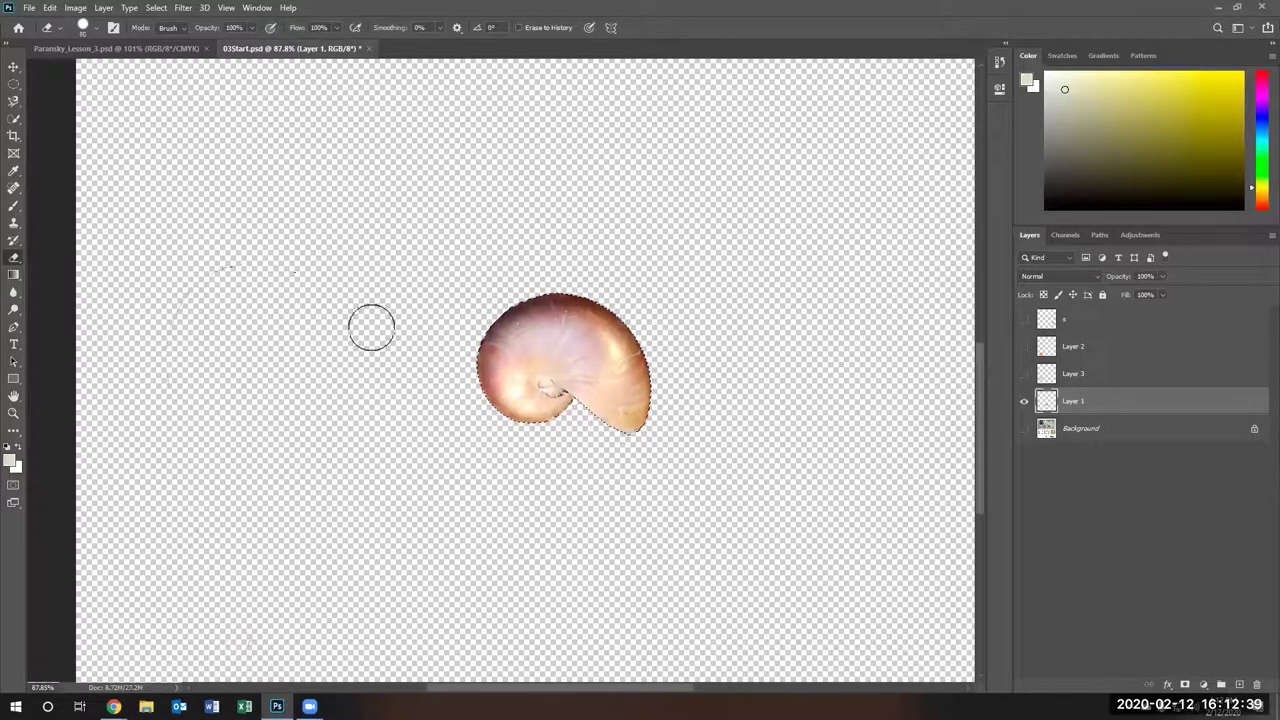
mouse_move(260, 266)
left_mouse_down()
mouse_move(170, 355)
mouse_move(314, 446)
mouse_move(246, 291)
mouse_move(154, 340)
mouse_move(240, 360)
mouse_move(286, 291)
mouse_move(209, 269)
mouse_move(180, 391)
mouse_move(309, 257)
mouse_move(243, 506)
mouse_move(223, 449)
left_mouse_up()
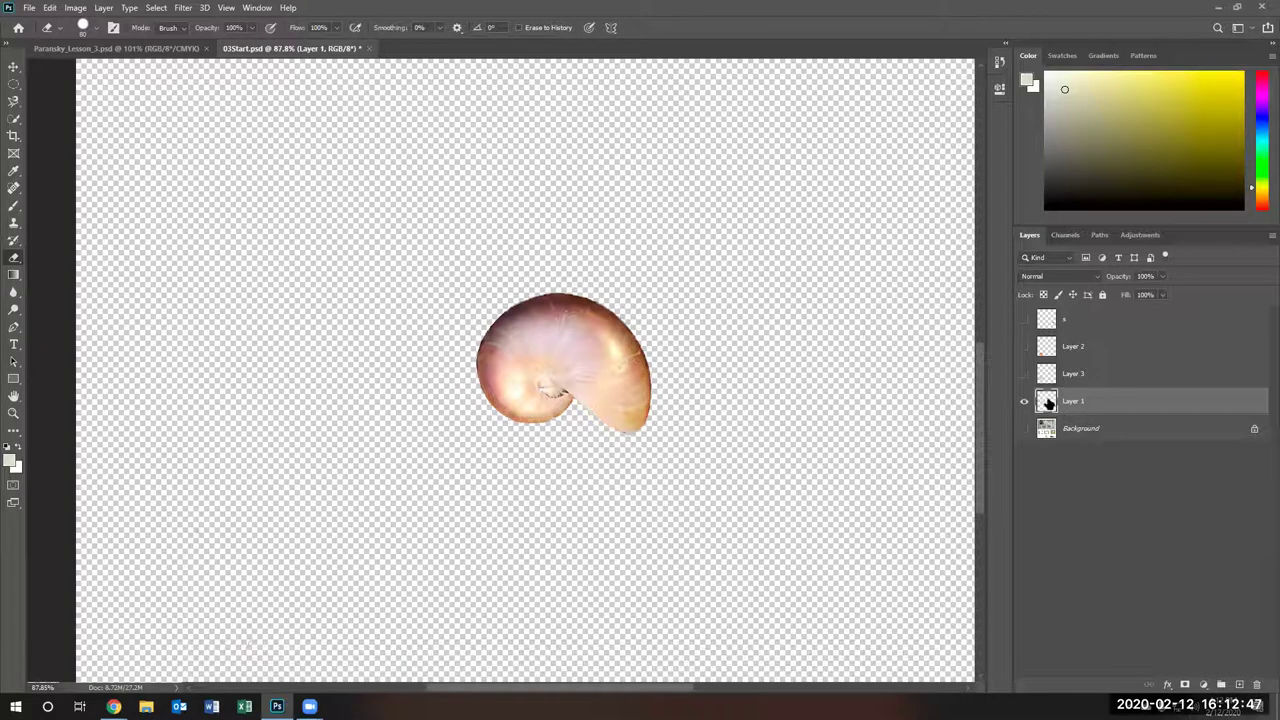
Reload the nautilus shell's pixels on Layer 1 as a selection
right_click(1048, 403)
left_click(1086, 438)
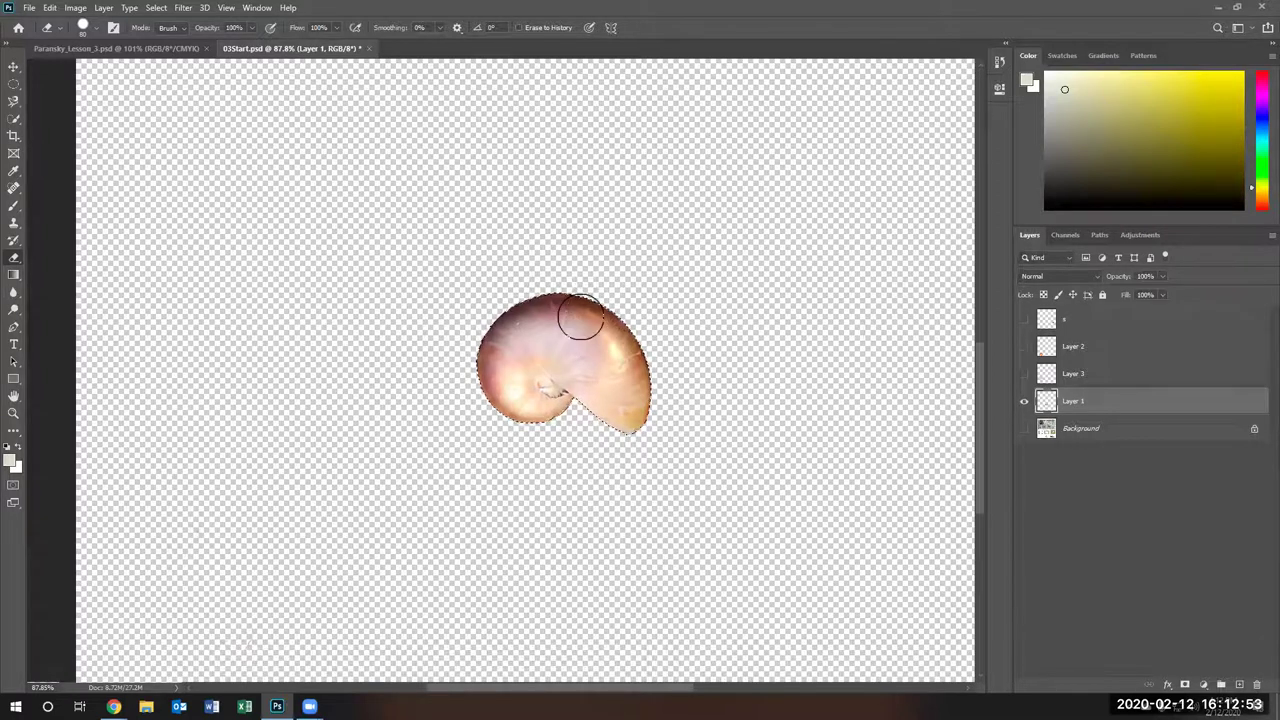
left_click(559, 340)
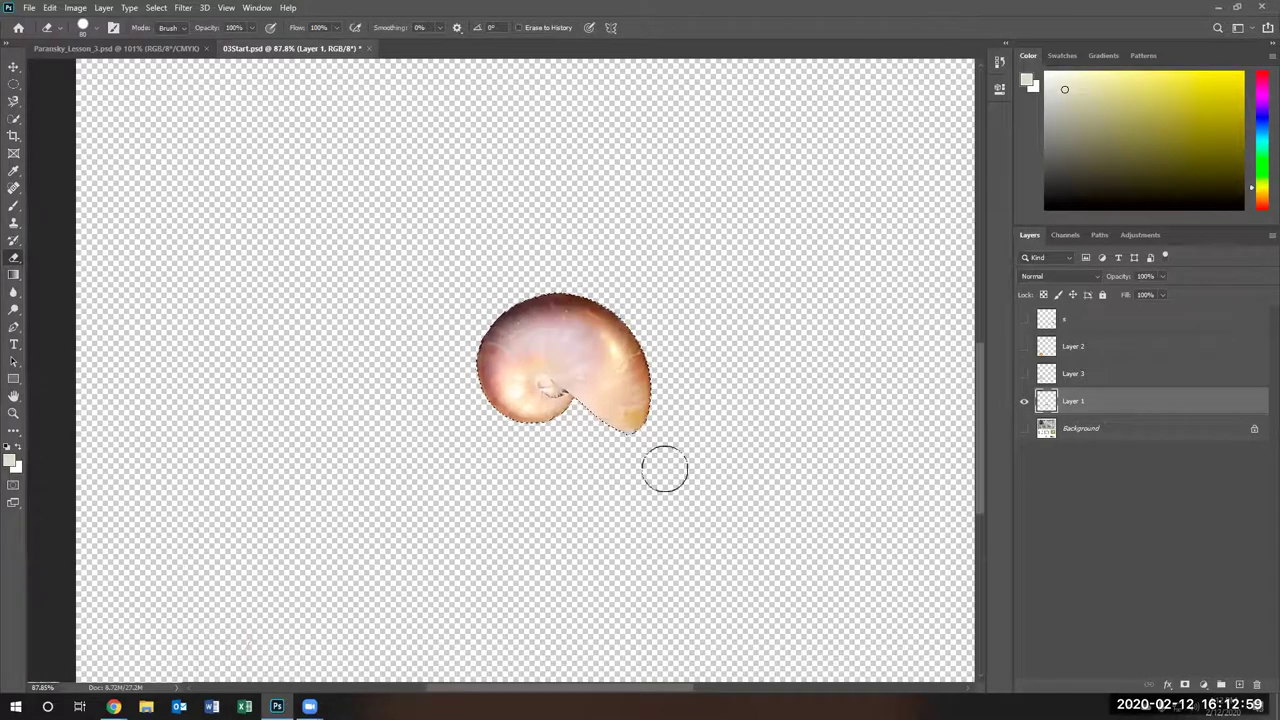
Name Layer 1 'n' and Layer 3 'D', then turn Layer 2's visibility back on
double_click(1074, 401)
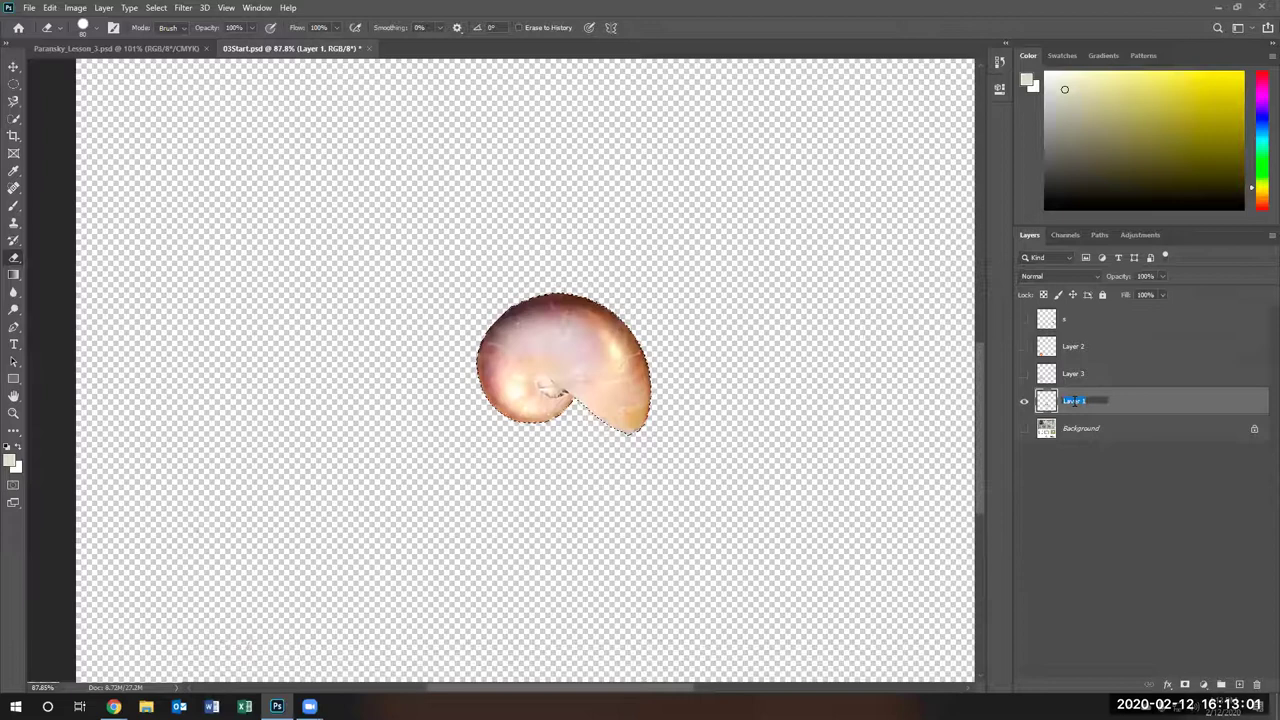
type("n")
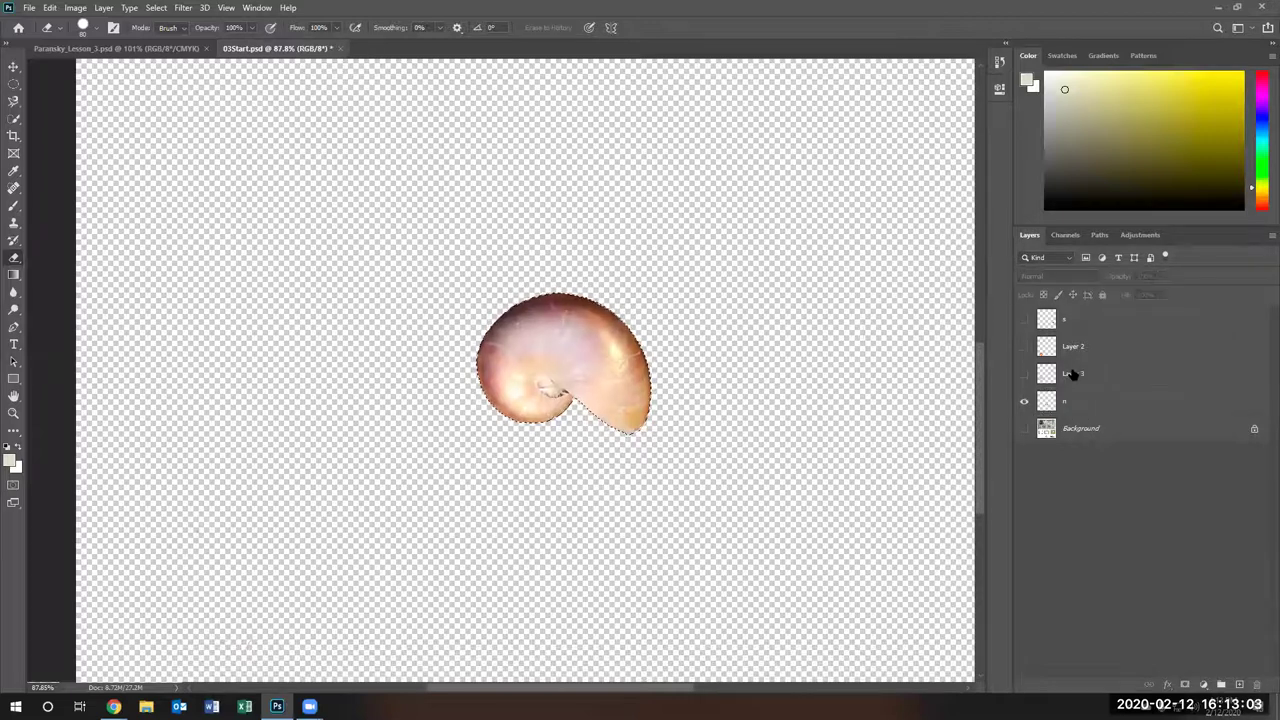
left_click(1037, 380)
left_click(1023, 373)
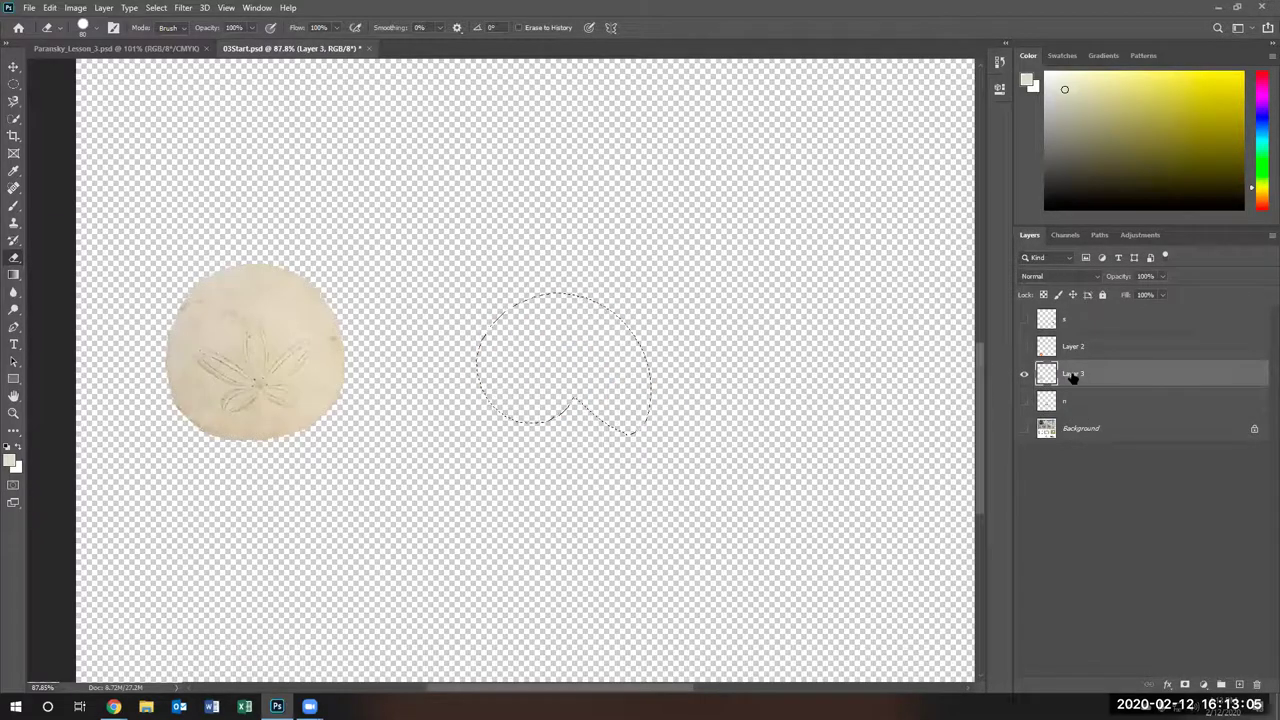
double_click(1072, 375)
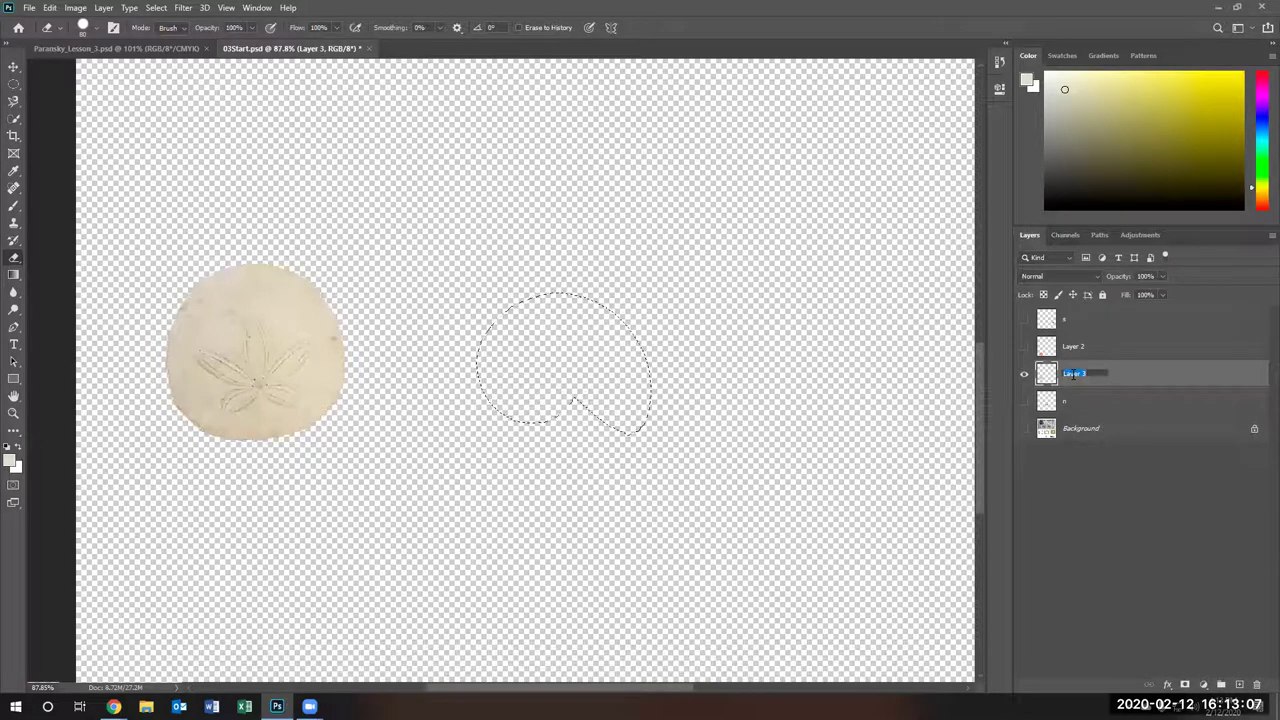
type("D")
left_click(1128, 505)
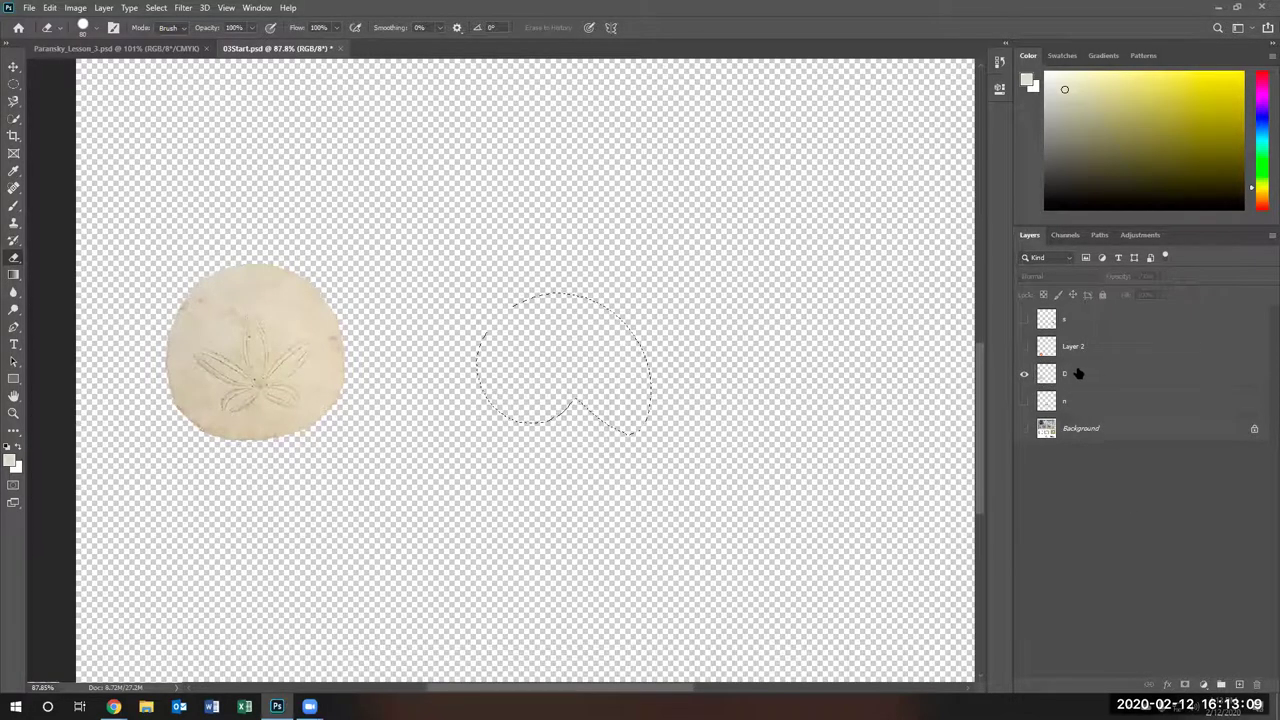
left_click(1023, 346)
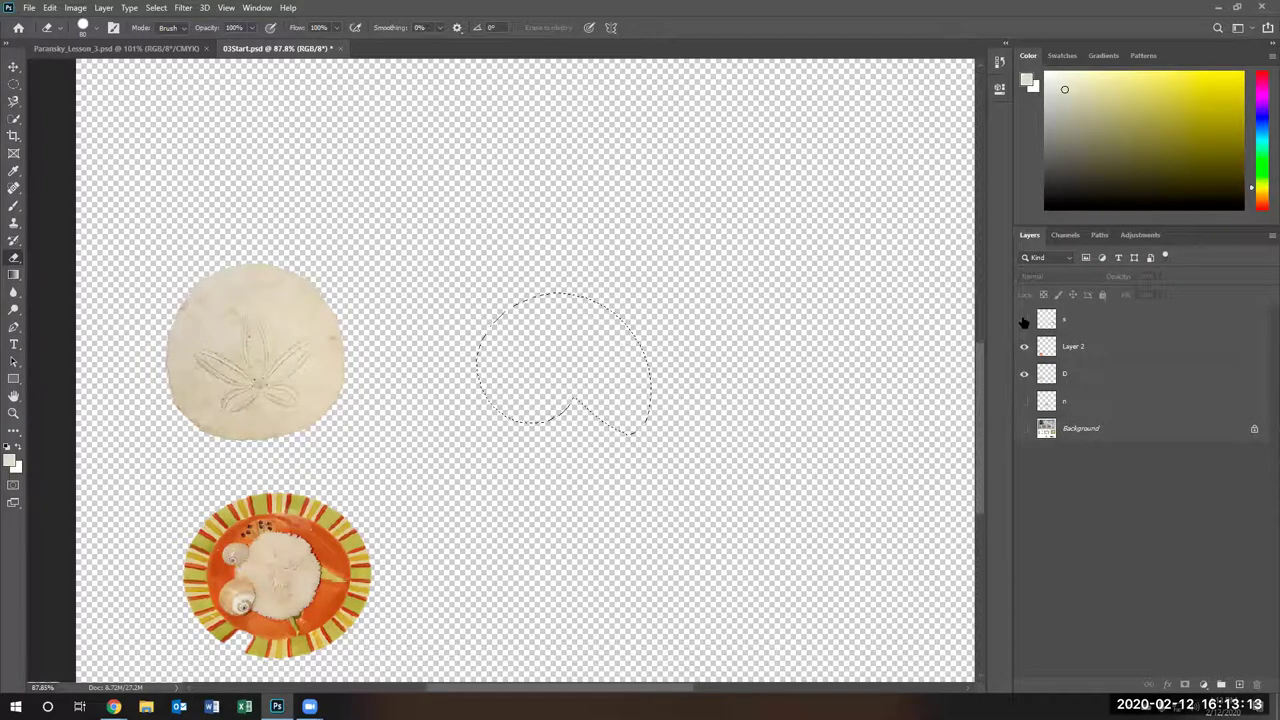
Turn on visibility for every layer, including the shadow-box backdrop, dismissing the error
left_click_drag(1023, 321, 1023, 409)
scroll(815, 526, "down", 1)
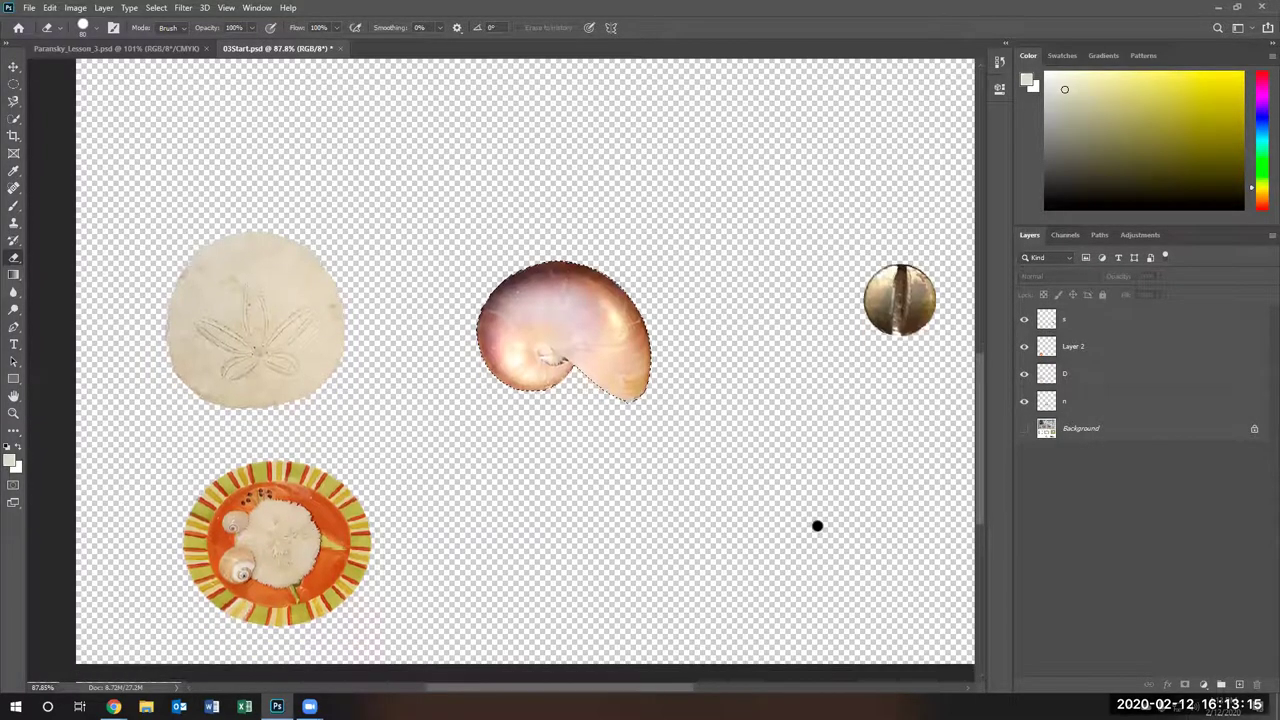
scroll(860, 495, "up", 2)
left_click(1023, 428)
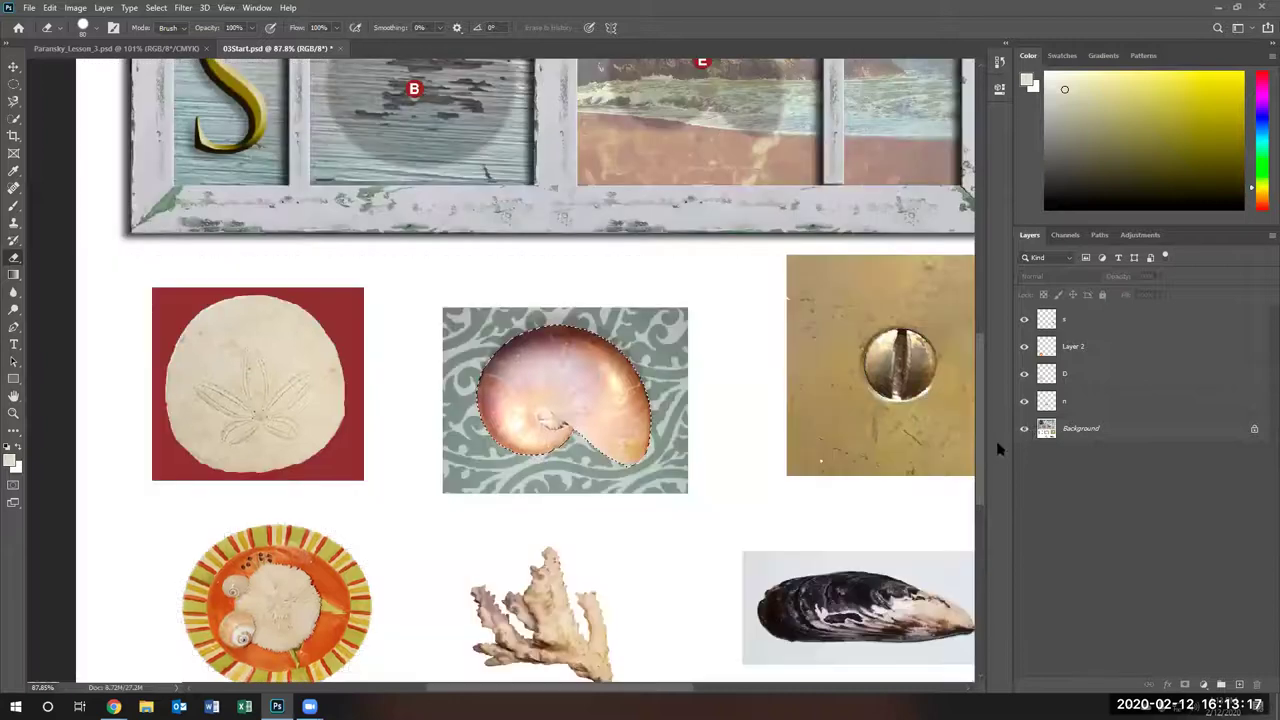
scroll(849, 483, "up", 2)
left_click(759, 502)
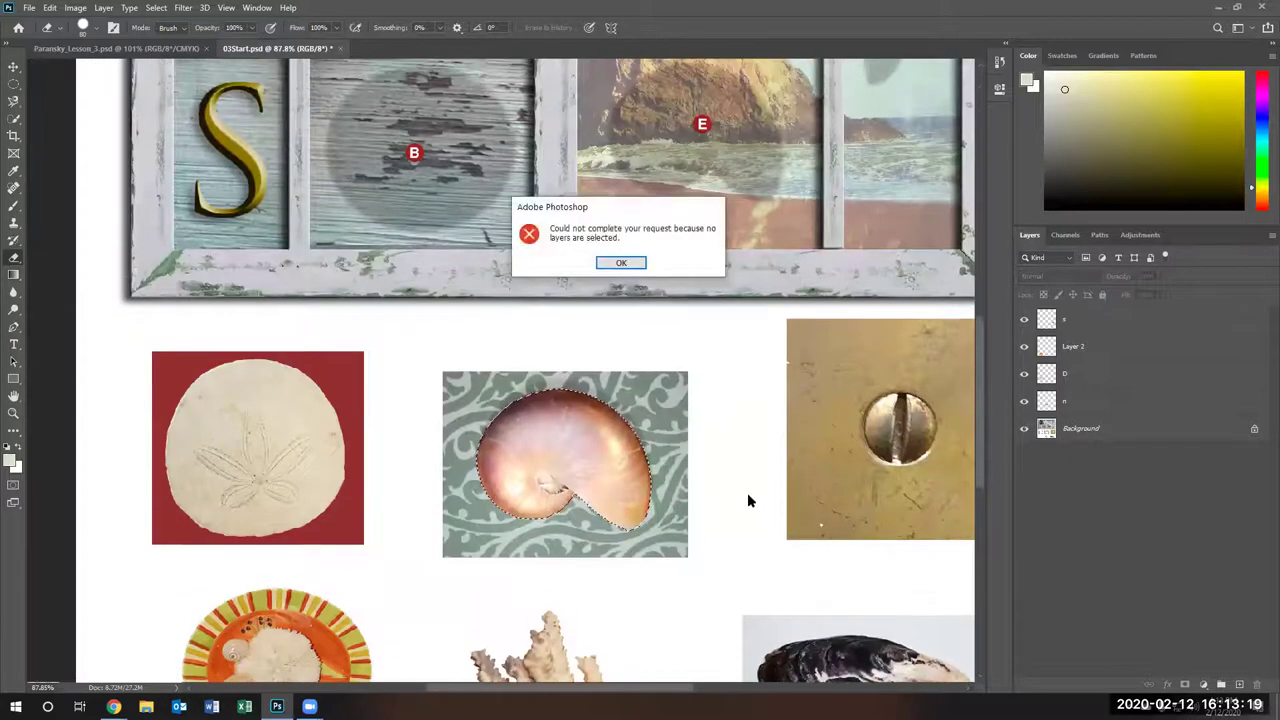
left_click(621, 262)
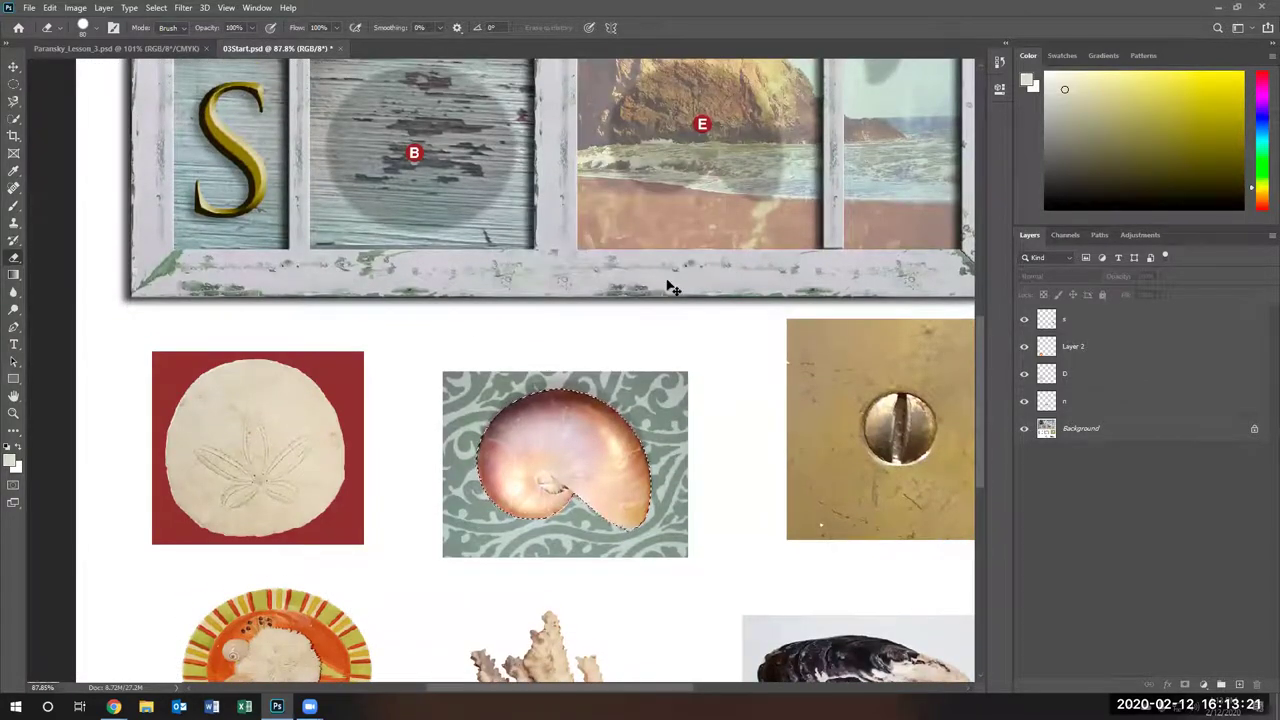
Deselect the outline around the nautilus and make layer n active
key("ctrl+d")
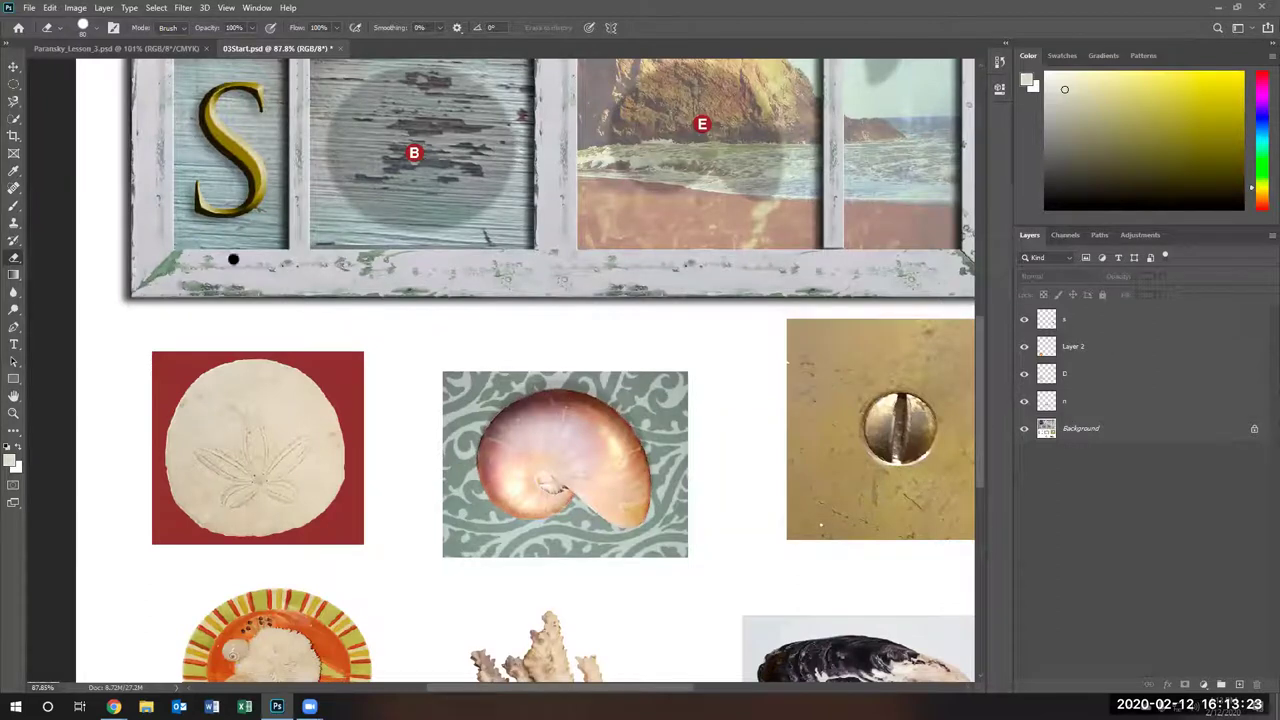
left_click(331, 268)
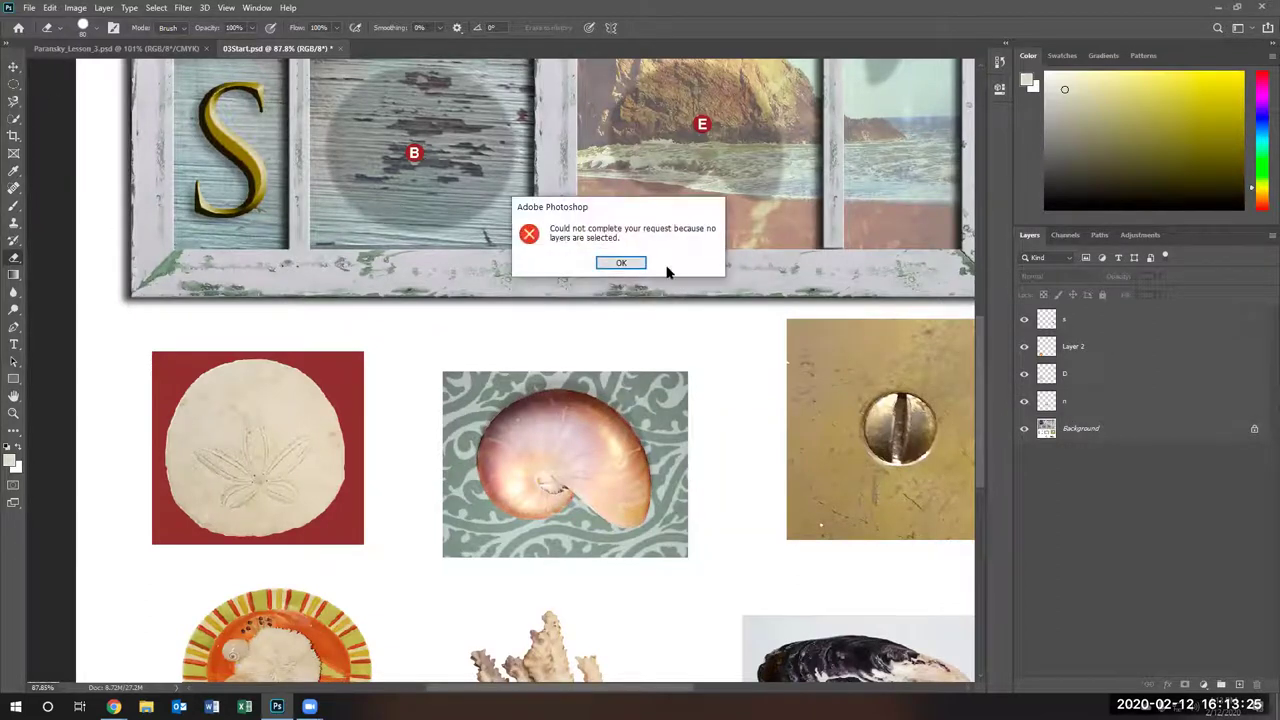
left_click(622, 263)
left_click(1045, 405)
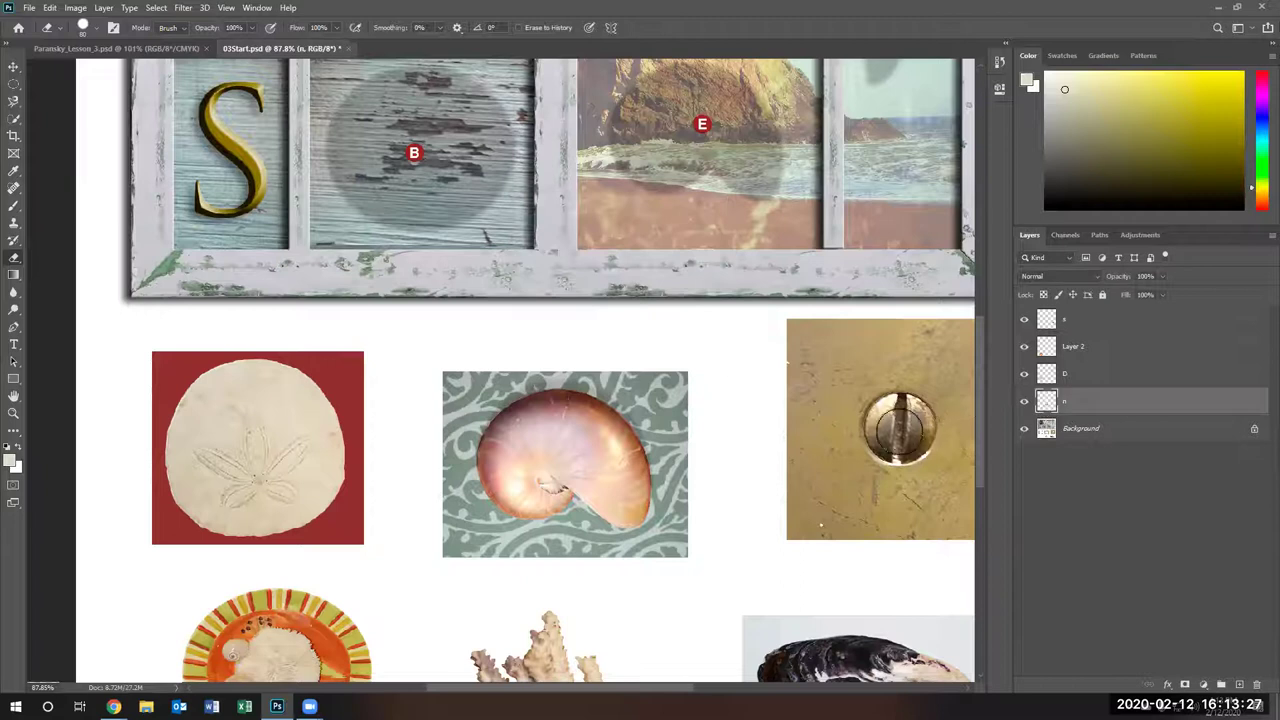
Move the nautilus top-right, bolt lower-left, sand dollar second pane, plate lower-right in the frame
left_click(14, 66)
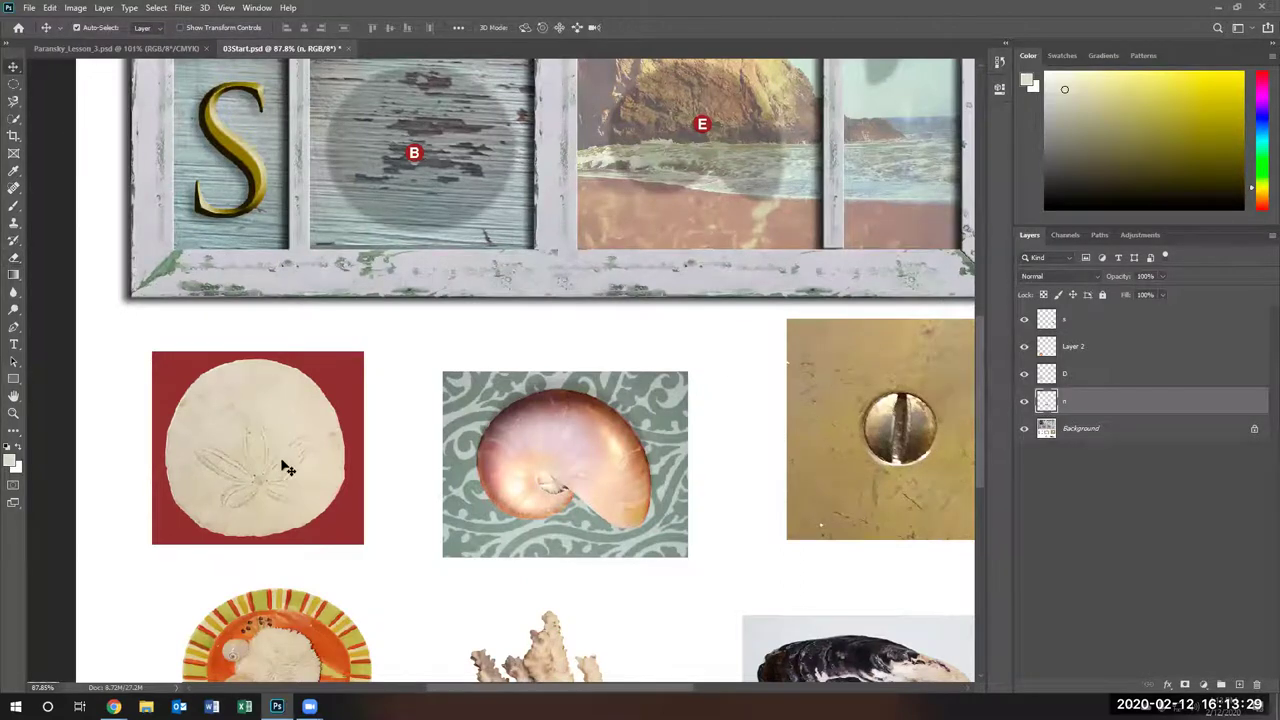
left_click_drag(591, 466, 736, 140)
left_click_drag(888, 430, 161, 269)
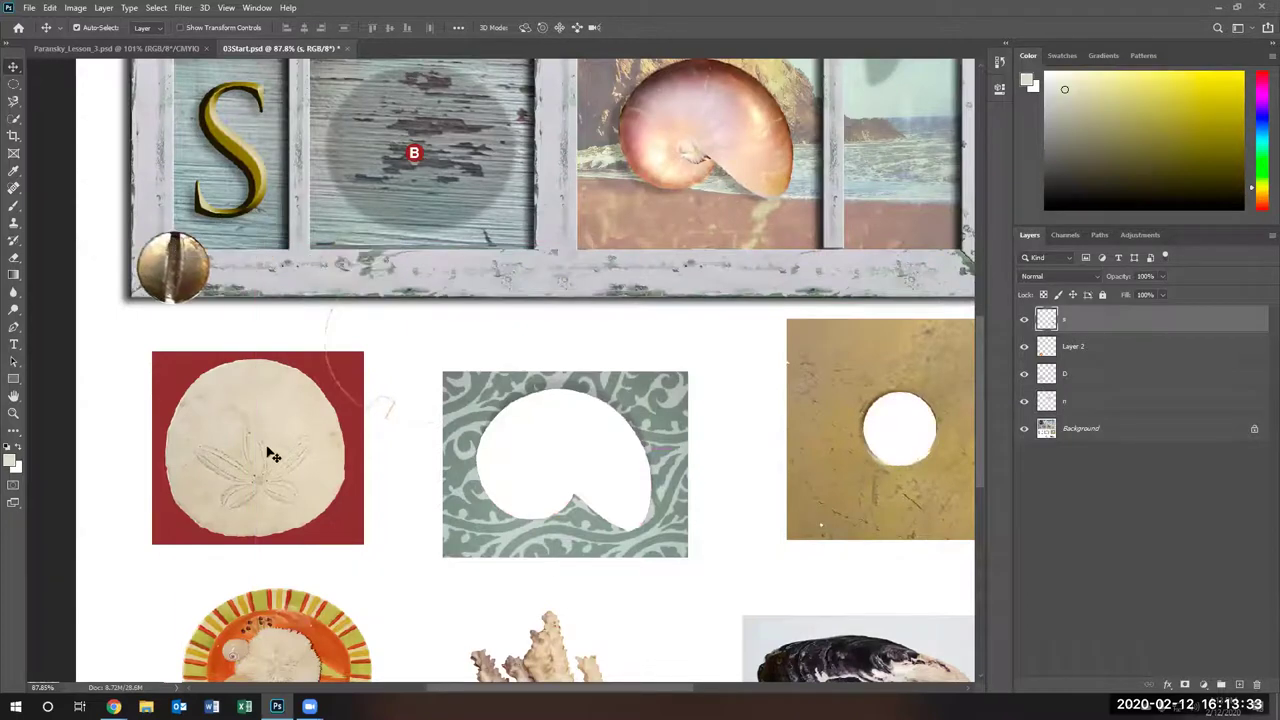
left_click_drag(294, 416, 423, 177)
left_click_drag(280, 632, 866, 251)
scroll(563, 314, "up", 3)
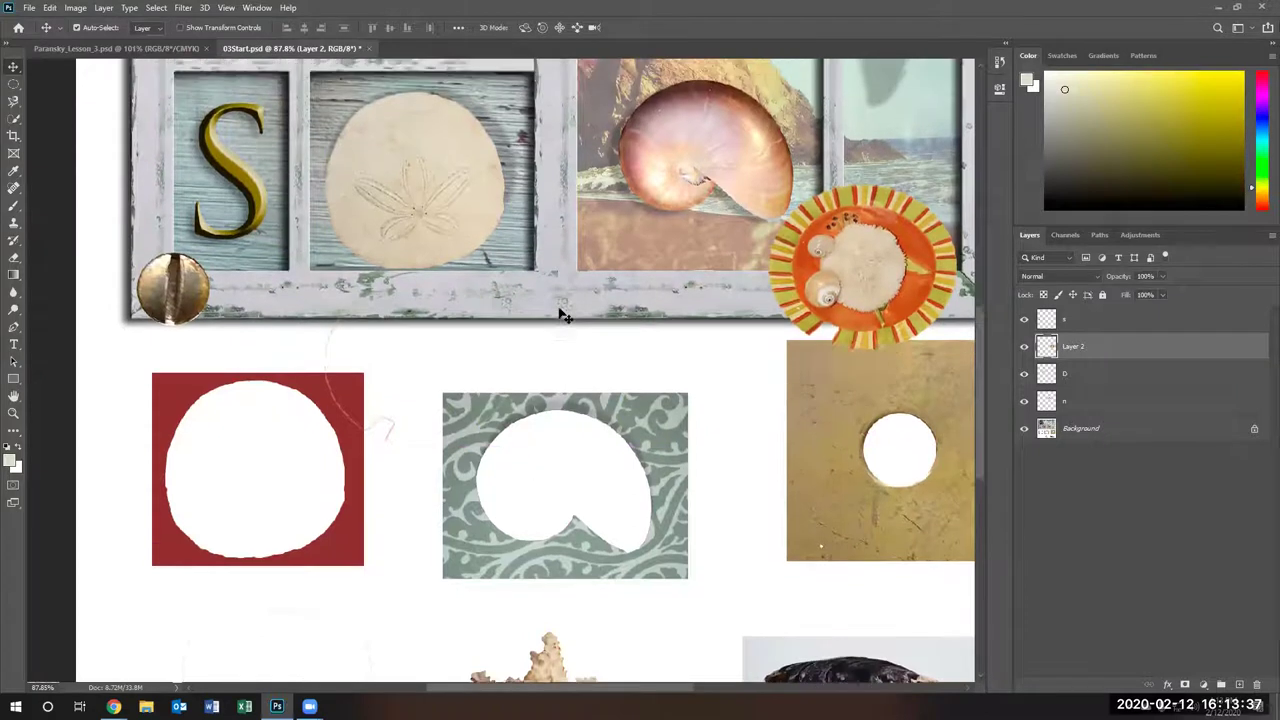
scroll(570, 277, "up", 8)
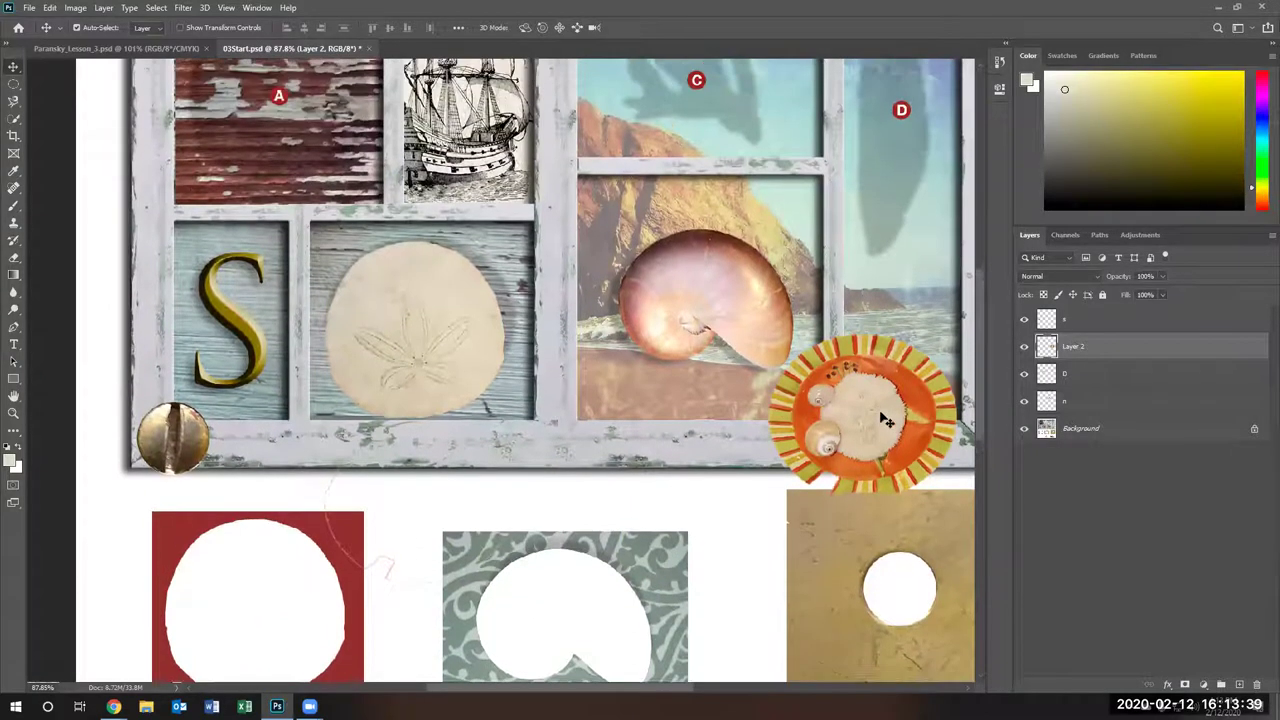
scroll(595, 312, "up", 6)
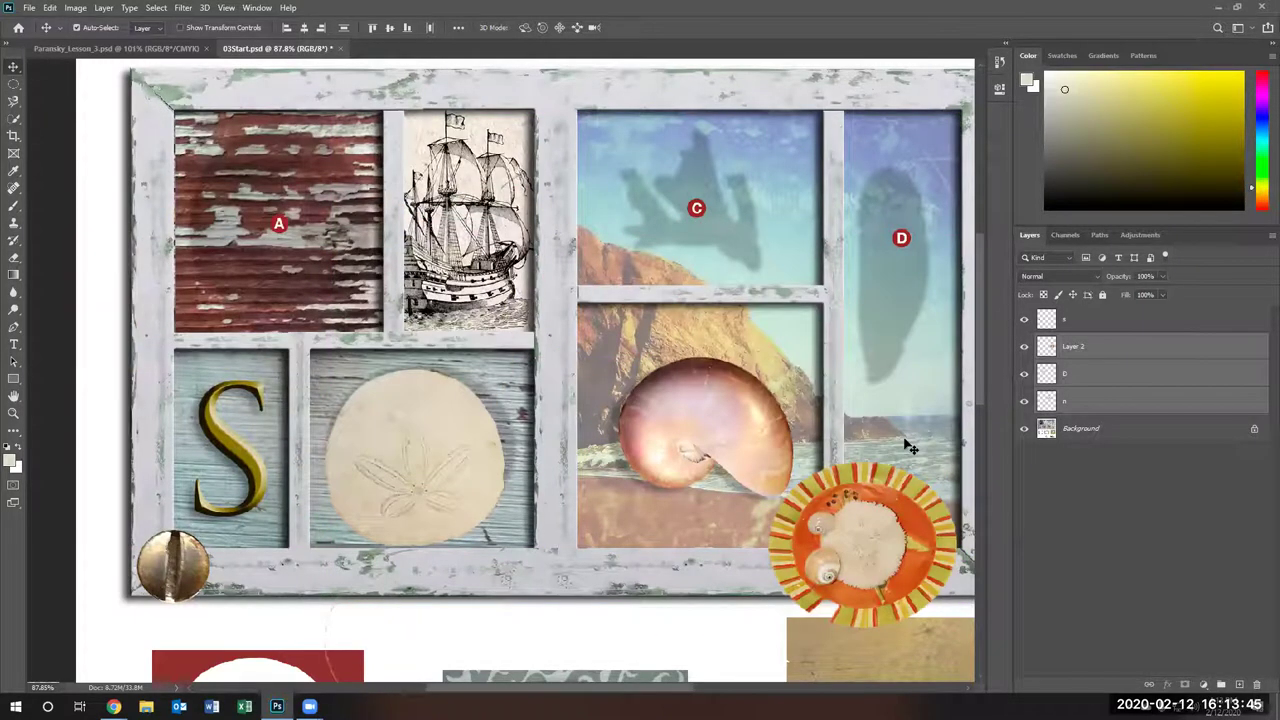
Move the orange plate into frame A, then over the ship pane
left_click(1200, 477)
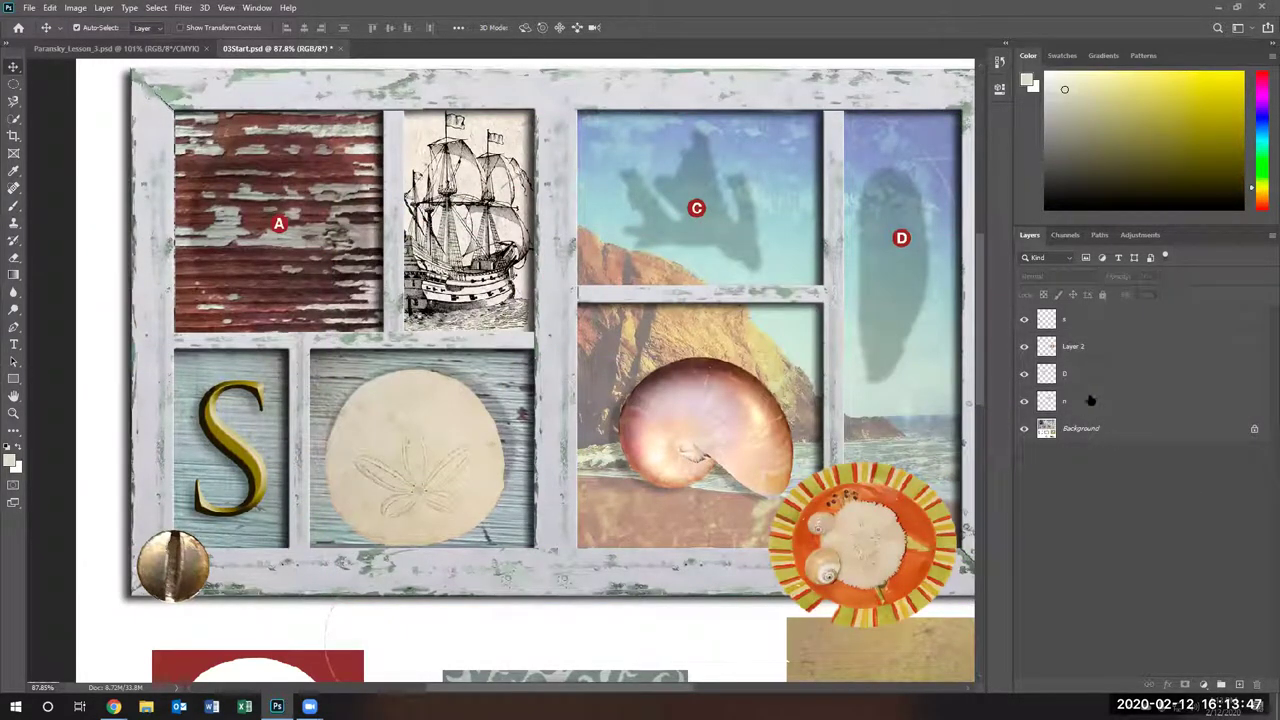
left_click_drag(936, 535, 362, 208)
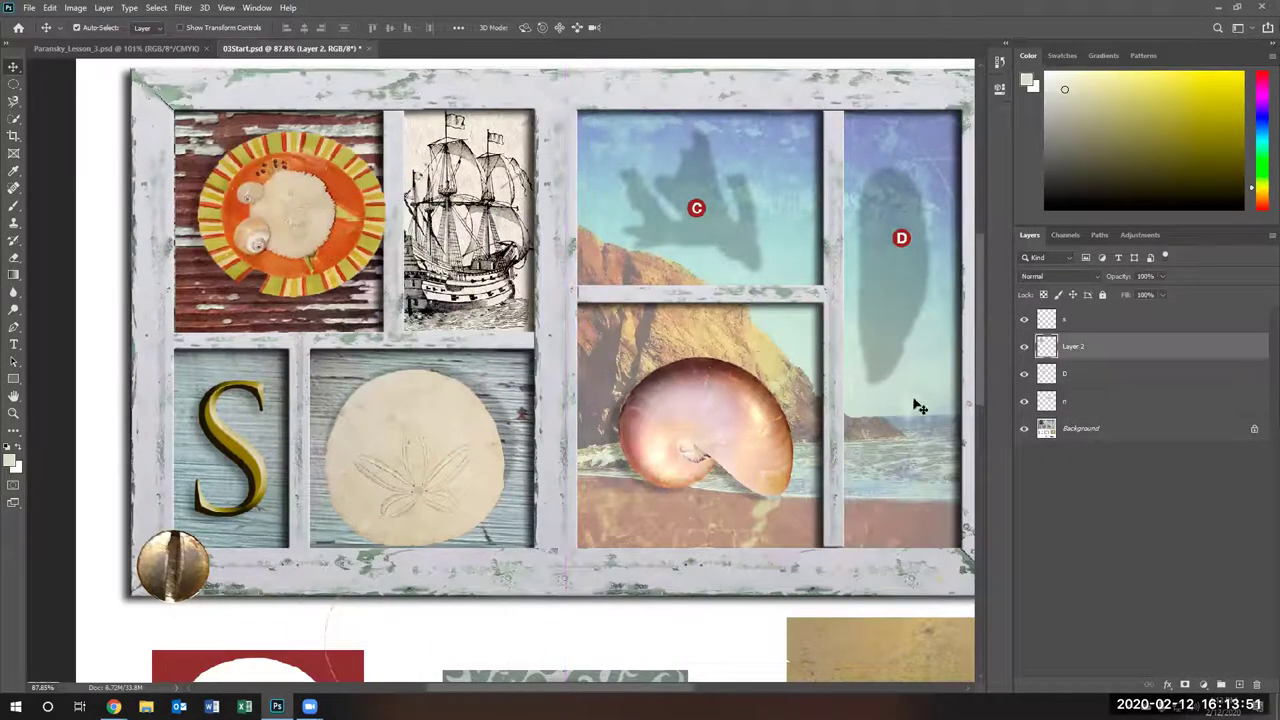
left_click(1068, 322, "ctrl")
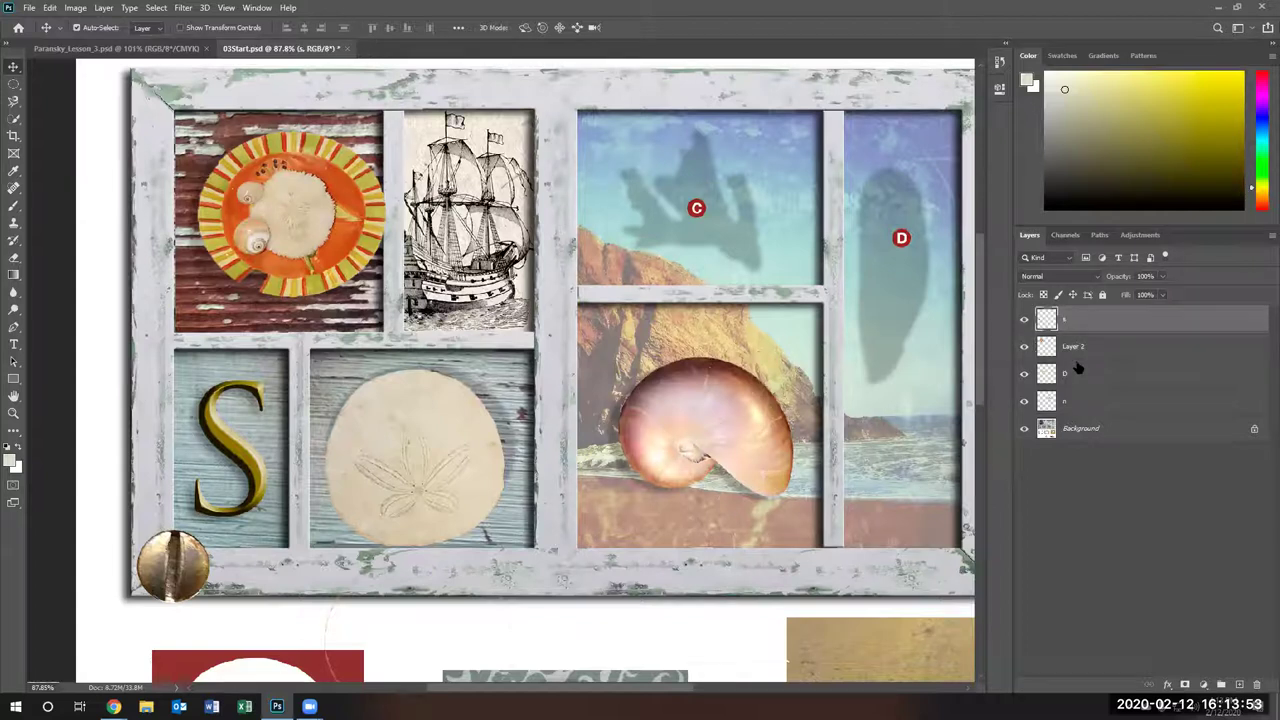
left_click(1080, 375, "ctrl")
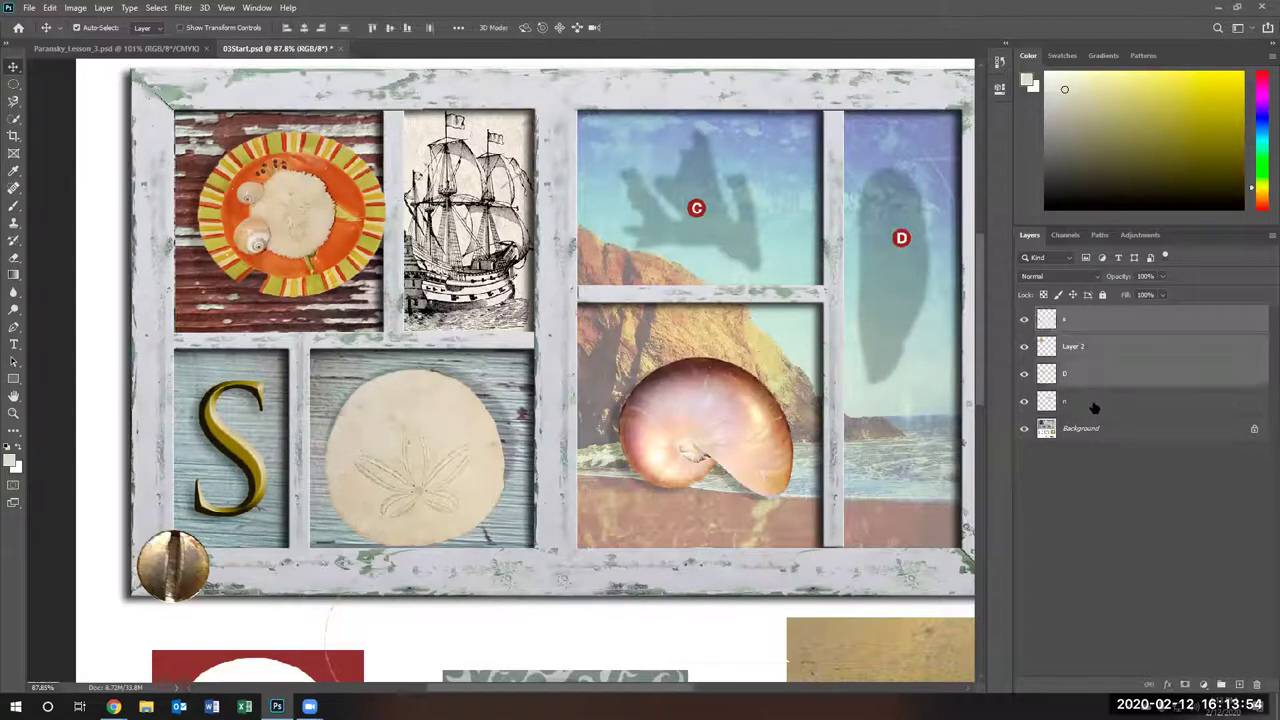
left_click(1098, 350, "ctrl")
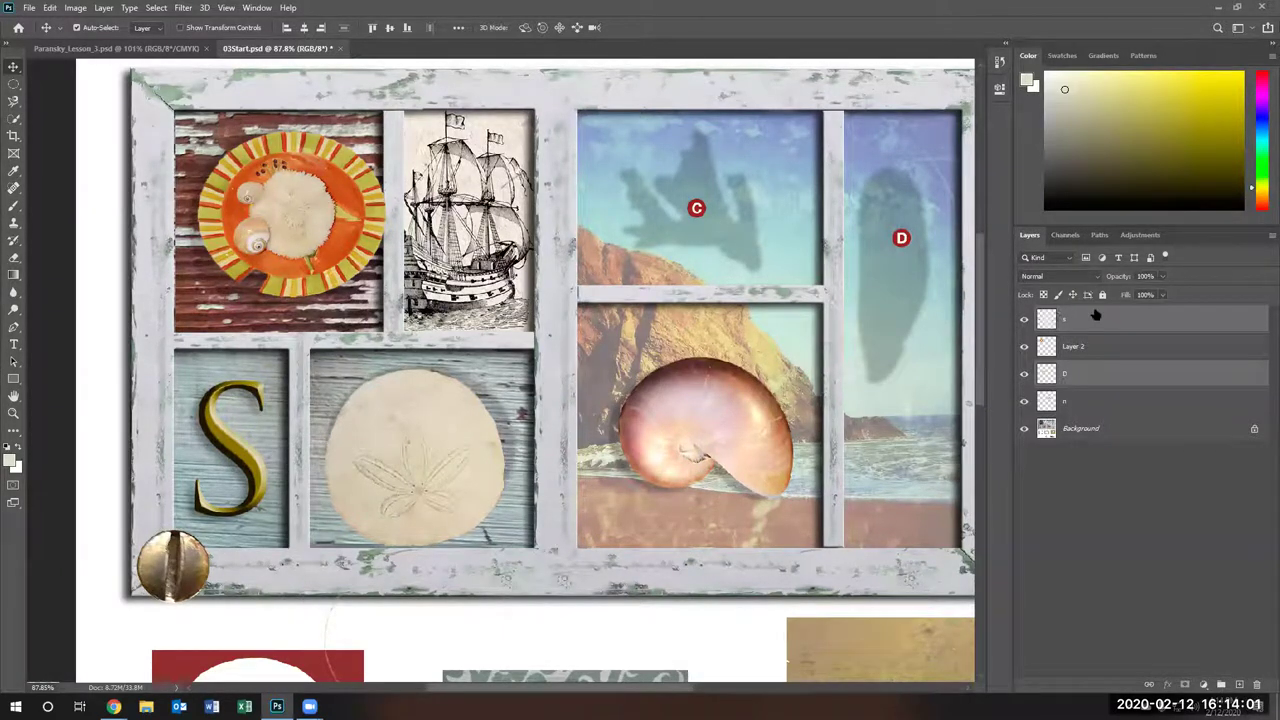
left_click_drag(366, 237, 692, 318)
Select Layer 2 and n together and shift both up and to the left
left_click(1105, 405, "shift")
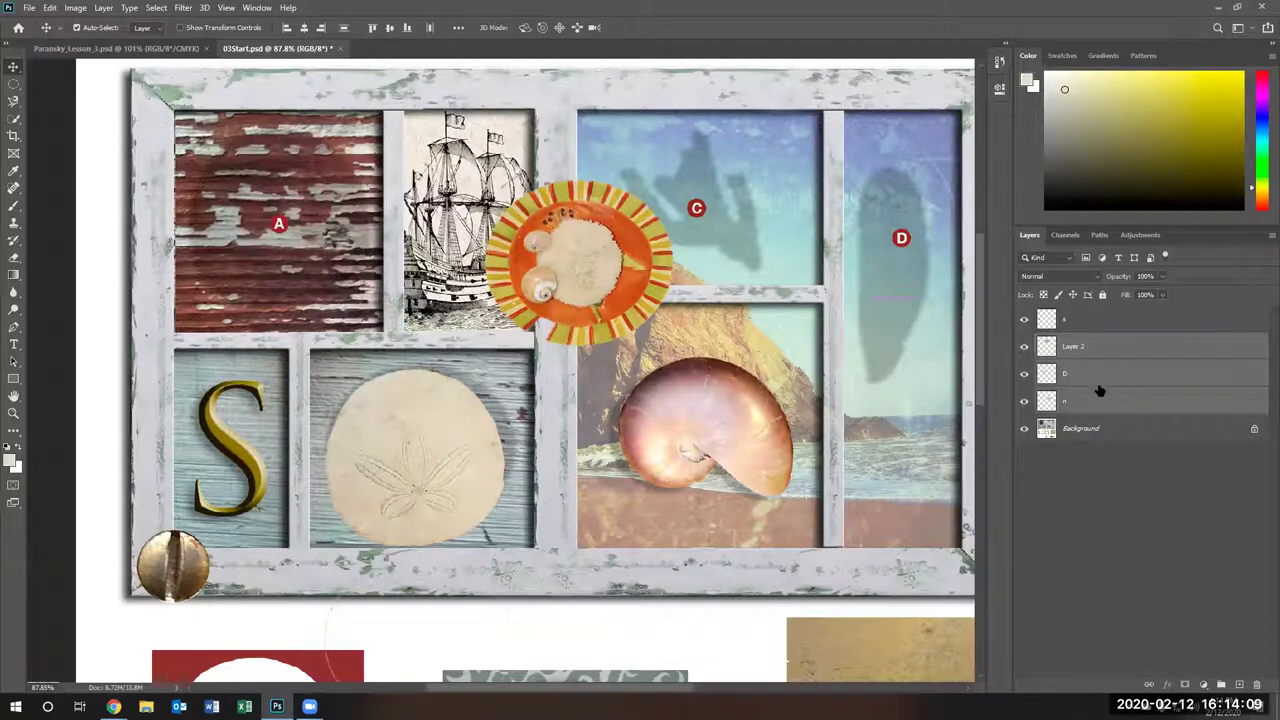
left_click(1099, 384, "ctrl")
left_click_drag(689, 392, 530, 325)
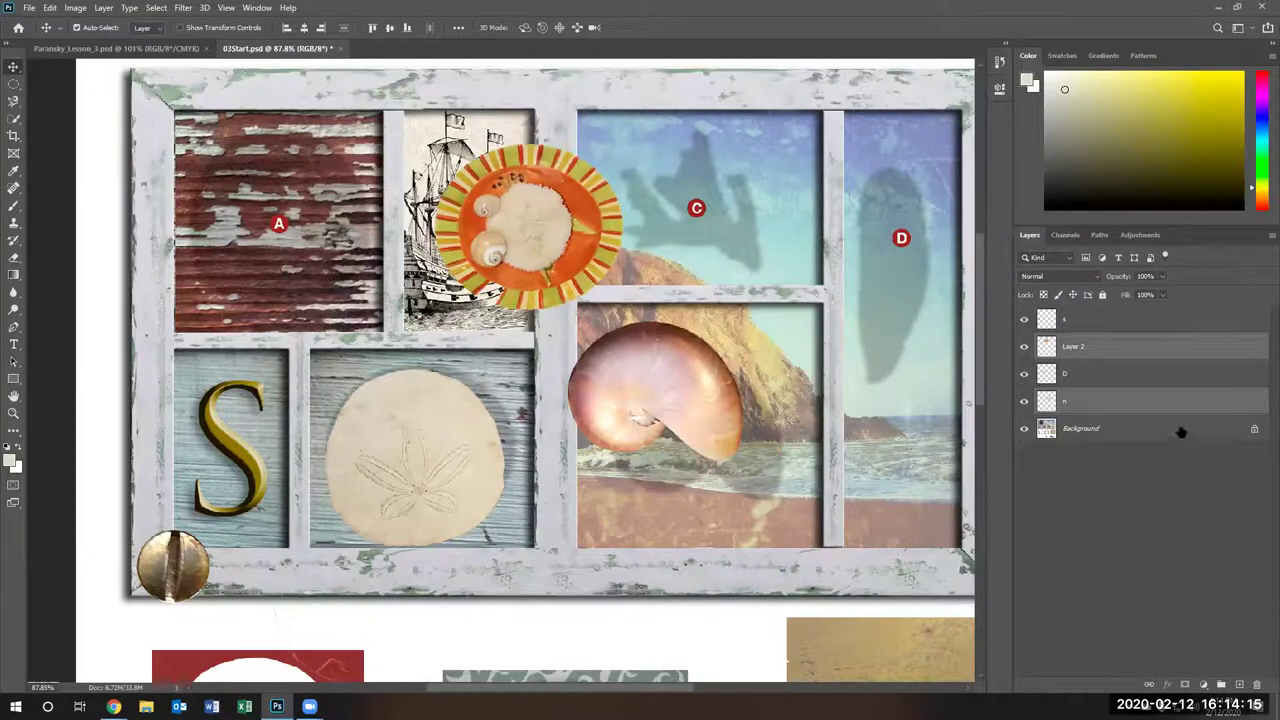